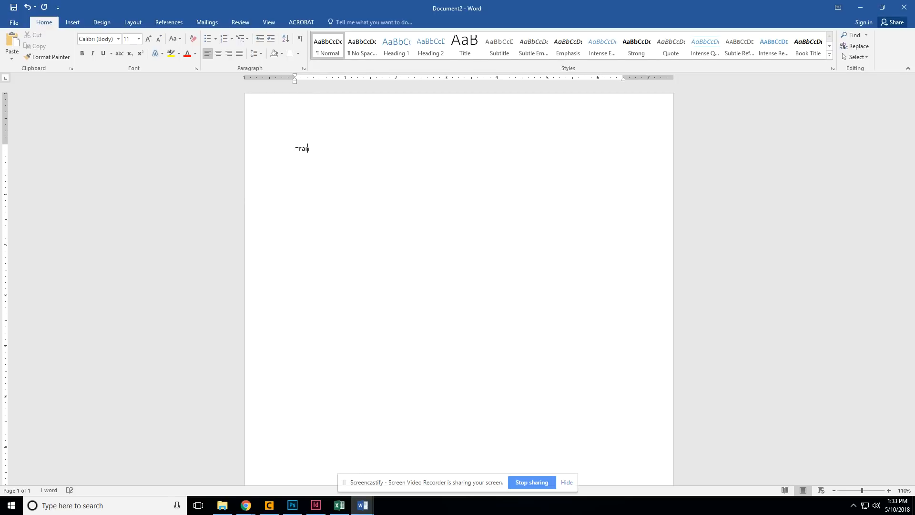
- Fill the blank document with sample text using =rand(4,8)
type("d(4,8)")
key("Return")
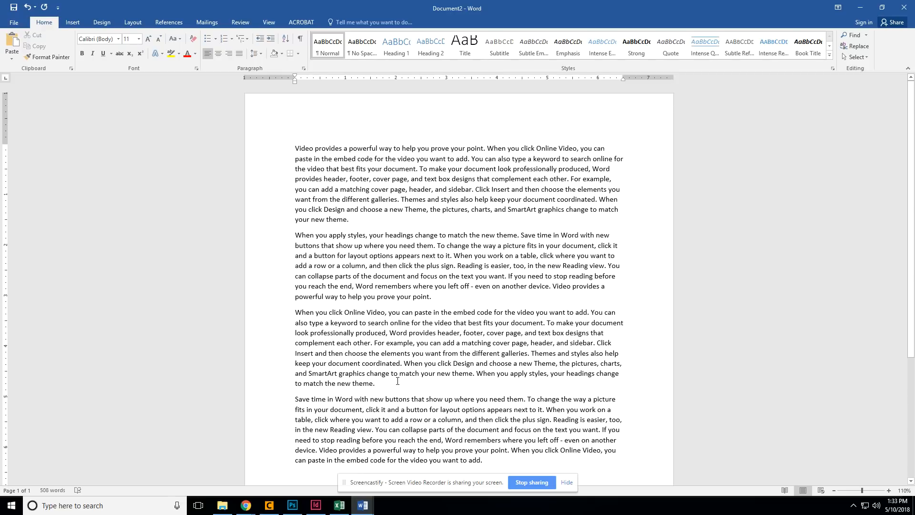
- Lay out the first three paragraphs in three columns, leaving the last paragraph at full width
left_click_drag(395, 381, 293, 144)
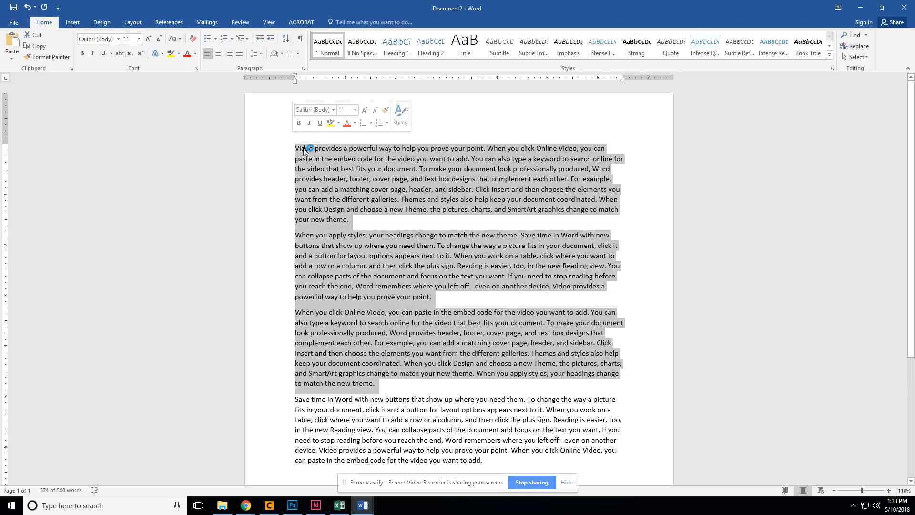
scroll(341, 364, "down", 3)
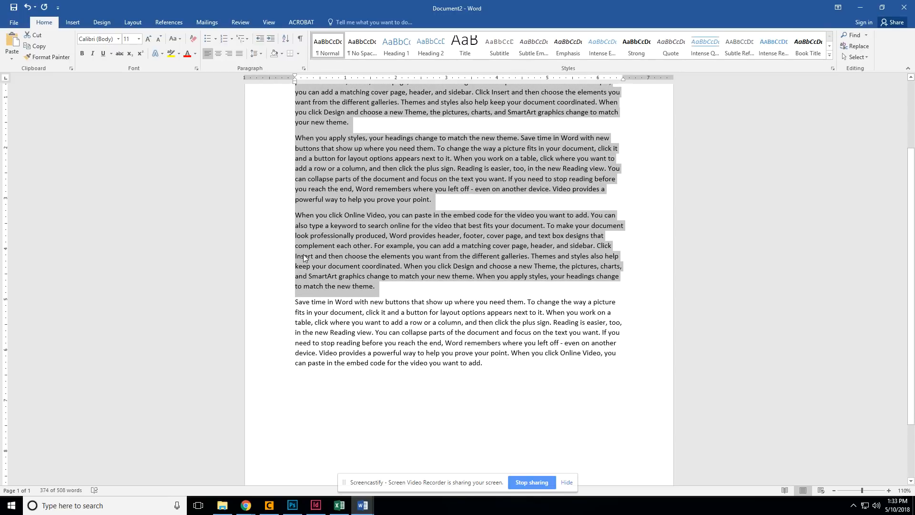
left_click(133, 22)
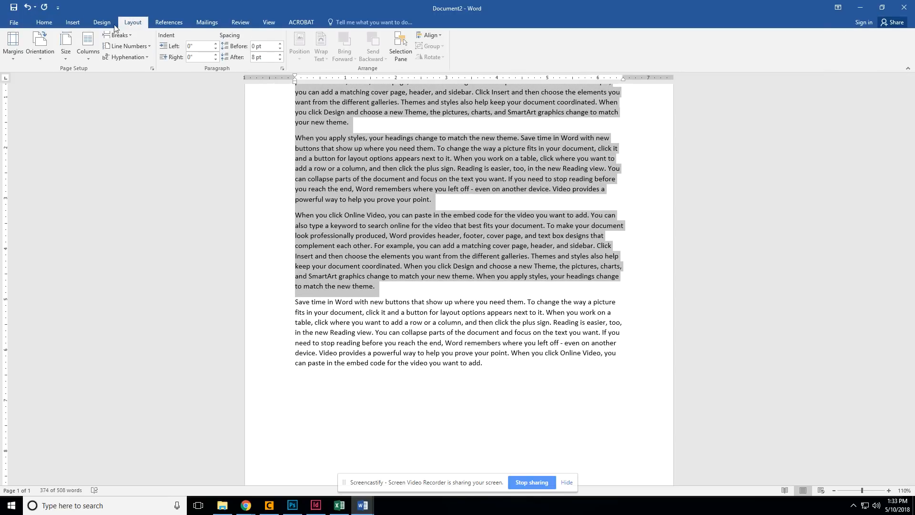
left_click(90, 55)
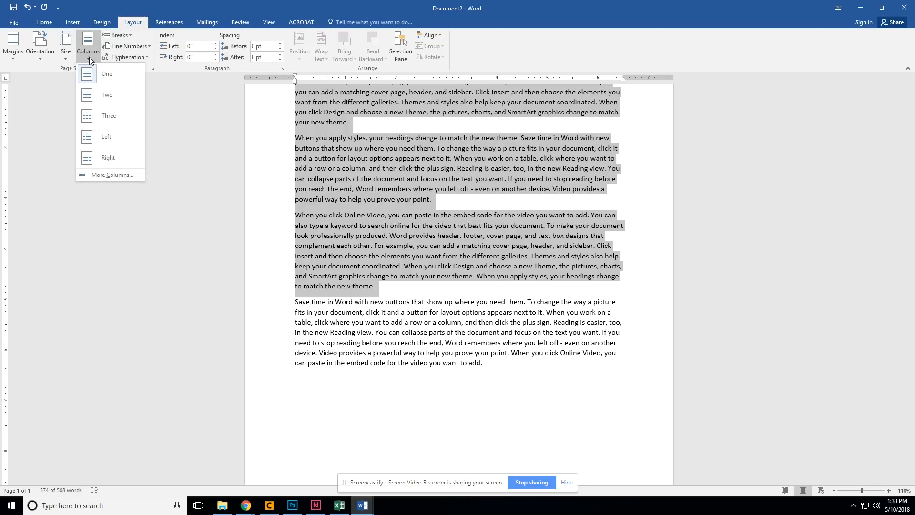
left_click(114, 116)
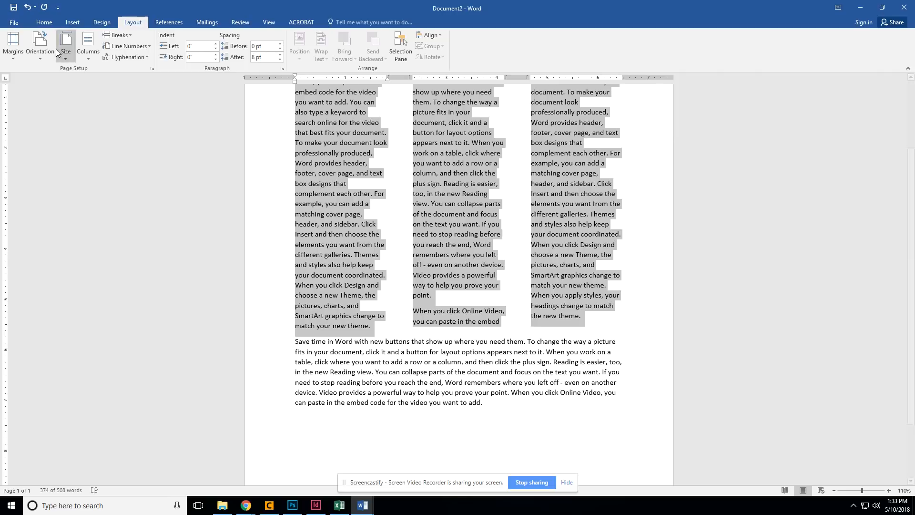
- Add a line between the three columns and undo it
left_click(88, 61)
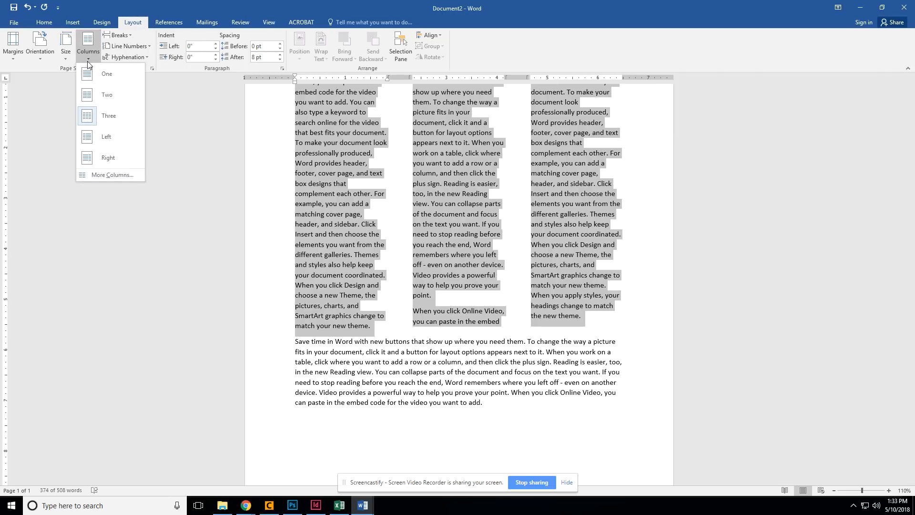
left_click(112, 173)
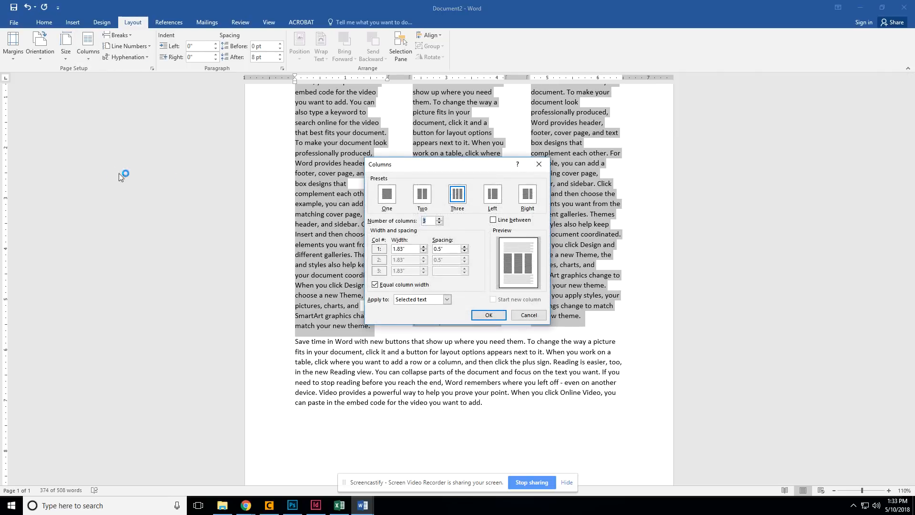
left_click(492, 219)
left_click(488, 315)
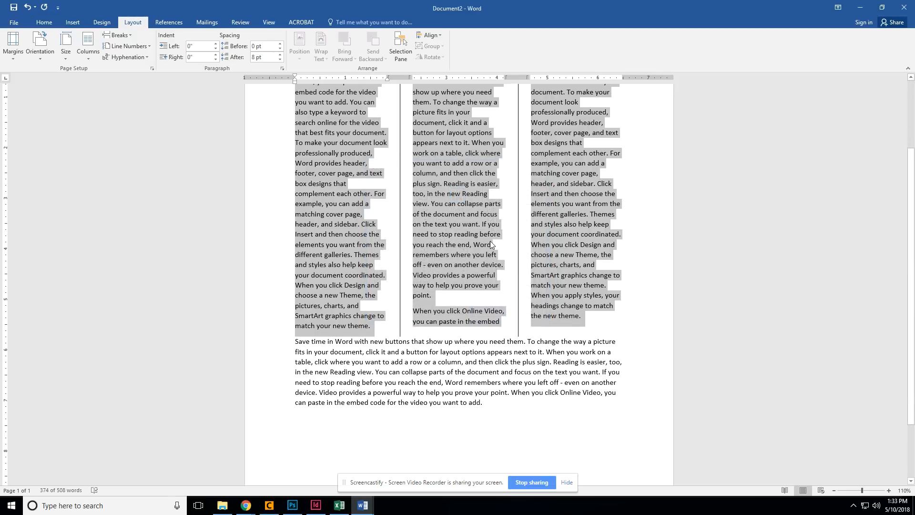
left_click(26, 6)
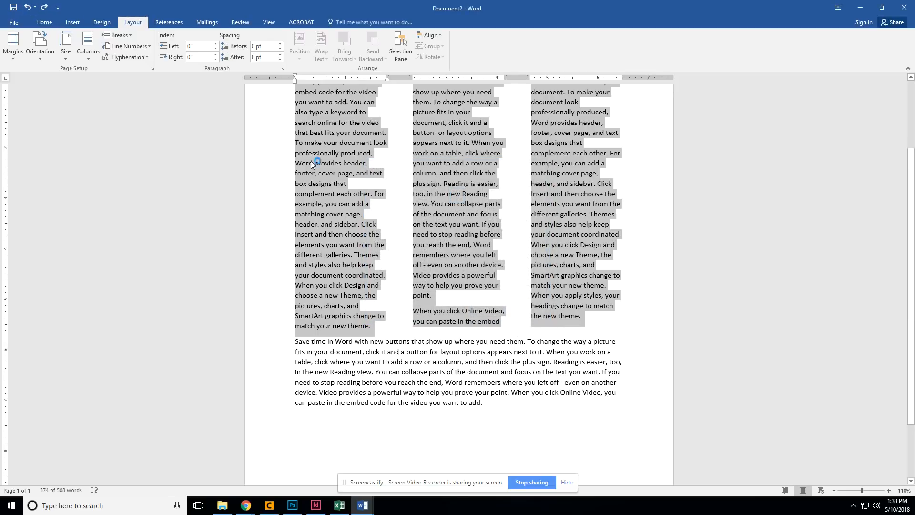
- Try a column break before the paragraph starting "When you click Online Video" and undo it
scroll(399, 210, "up", 2)
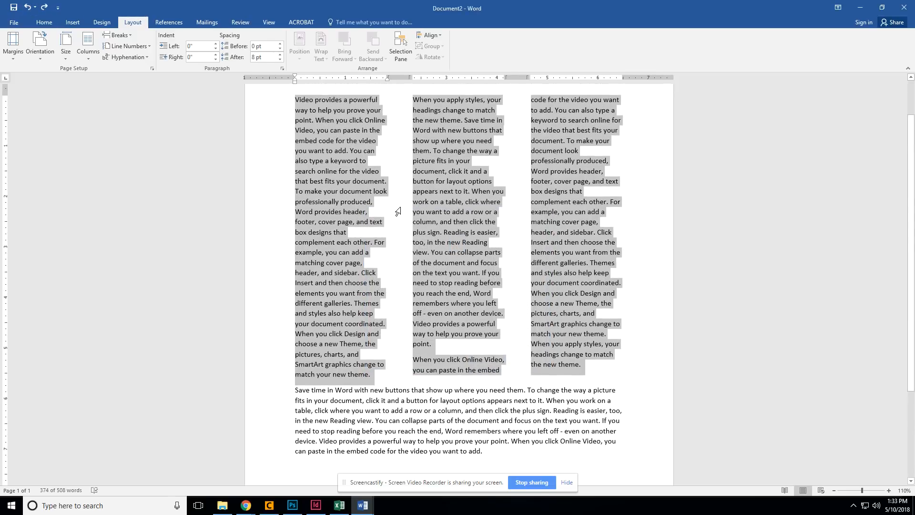
scroll(397, 212, "up", 1)
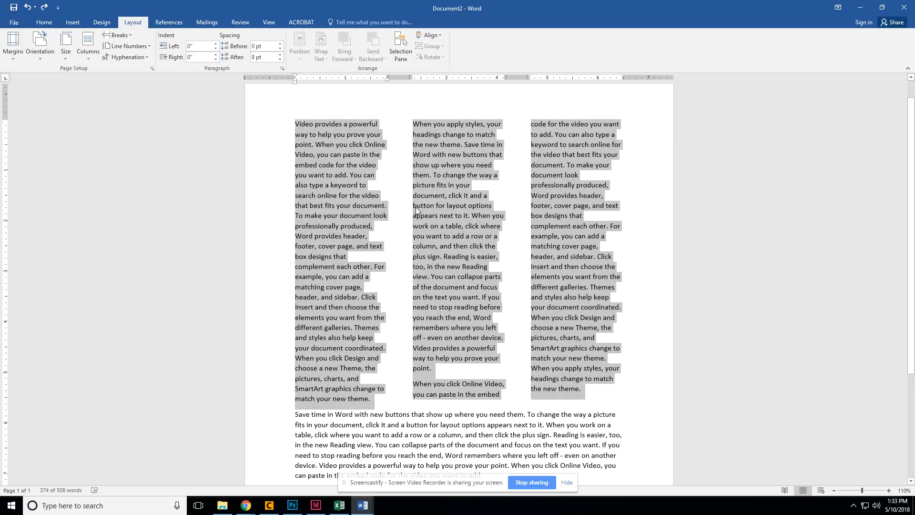
scroll(416, 210, "down", 1)
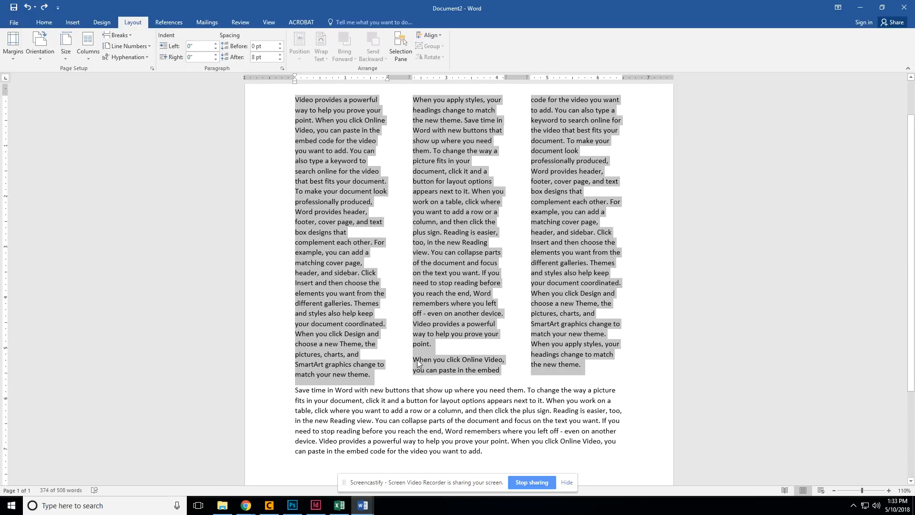
left_click(487, 360)
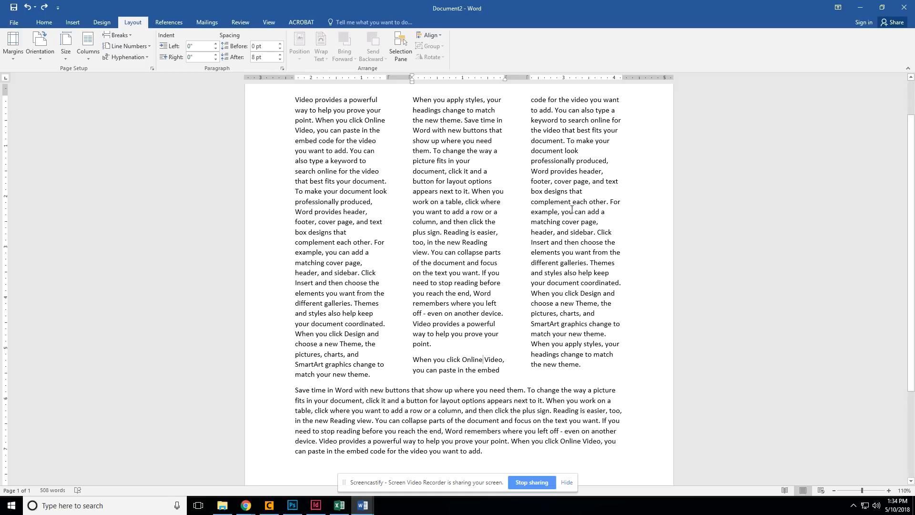
left_click(414, 359)
key("ctrl+shift+Return")
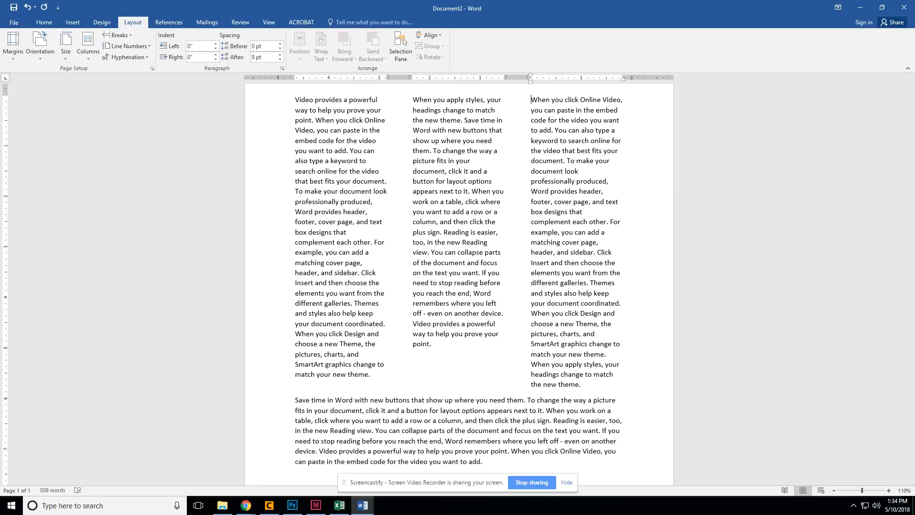
key("ctrl+z")
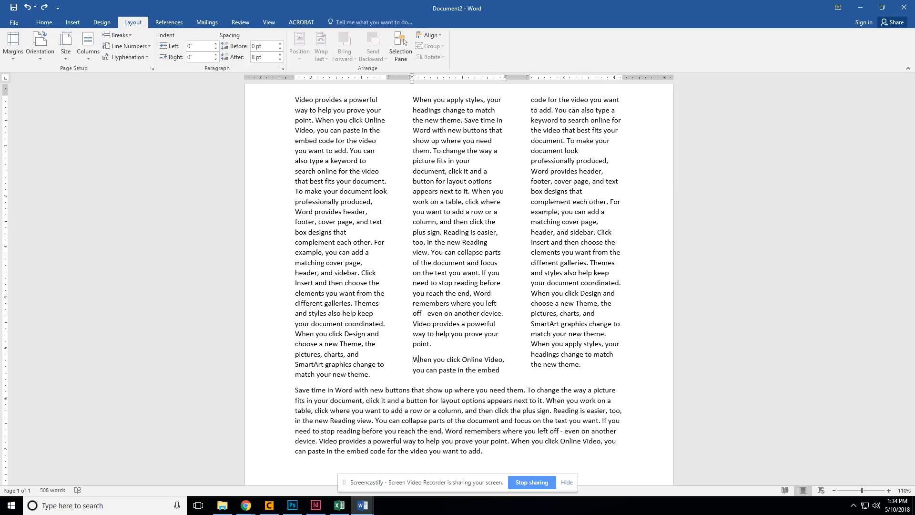
- Insert a column break before the paragraph starting "When you click Online Video" to start it in the third column
left_click(129, 36)
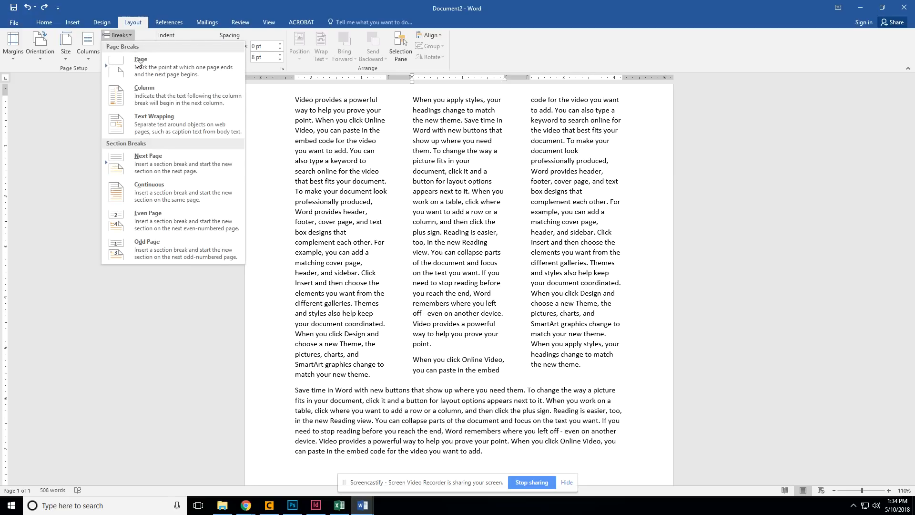
left_click(157, 97)
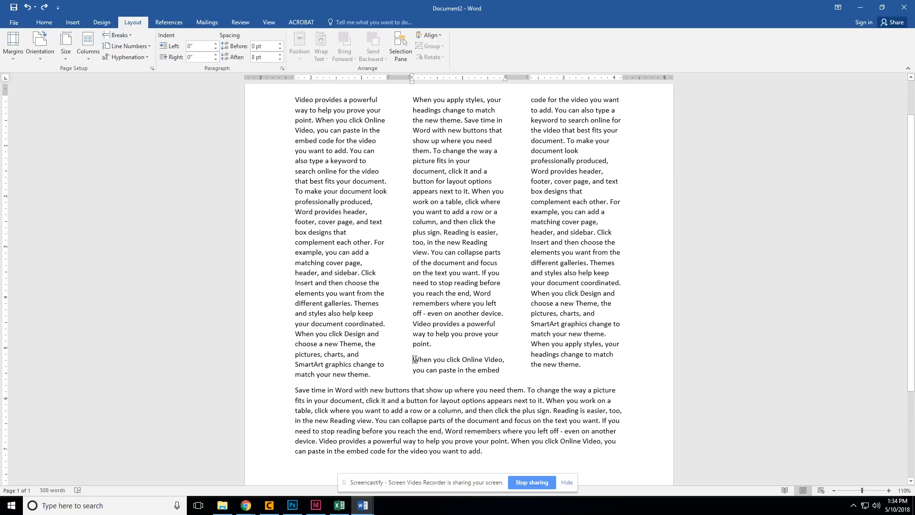
left_click(119, 35)
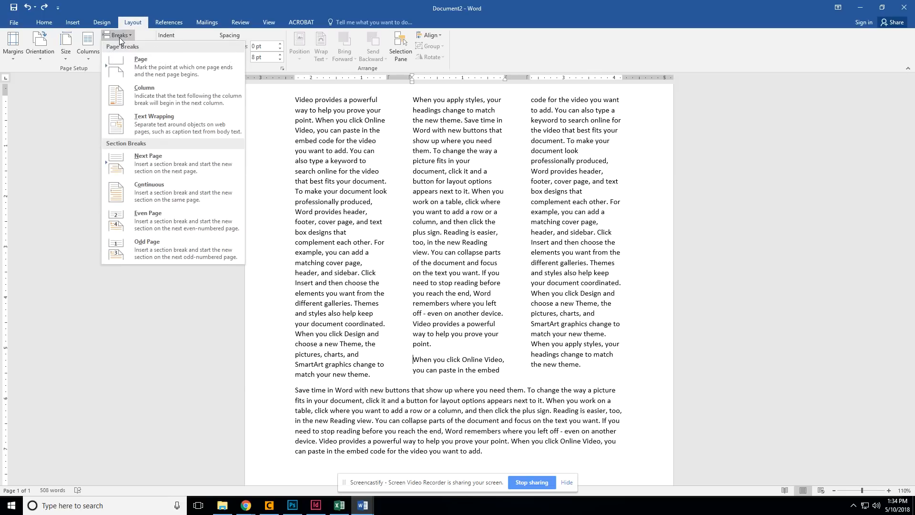
left_click(144, 92)
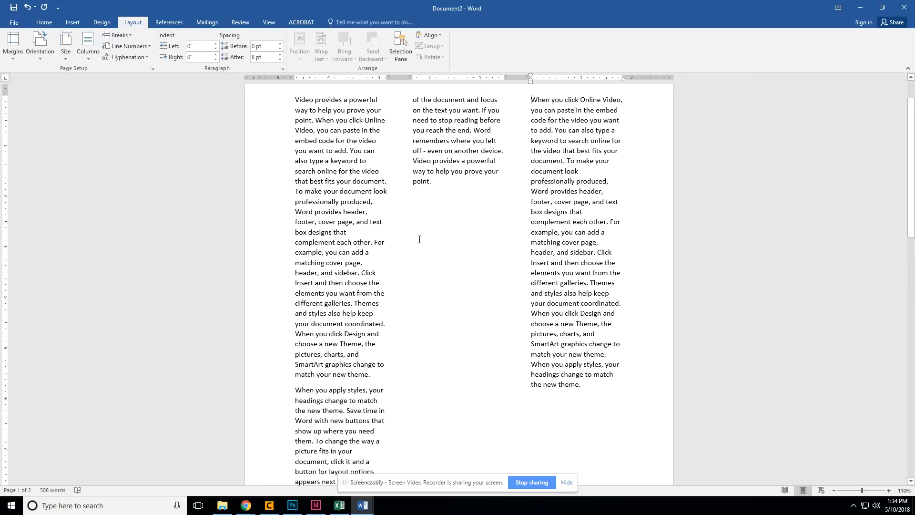
- Insert a column break before the paragraph starting "When you apply styles" to start it in the second column
scroll(394, 296, "down", 2)
left_click(298, 341)
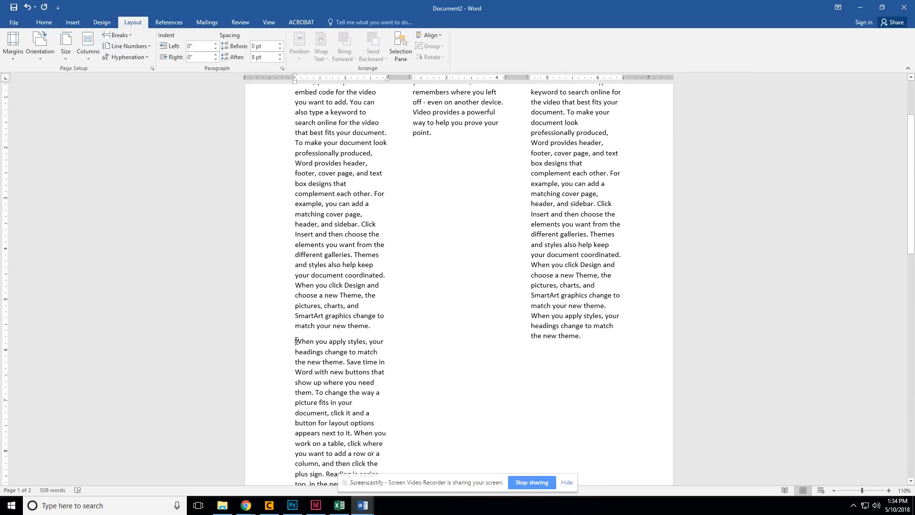
left_click(127, 38)
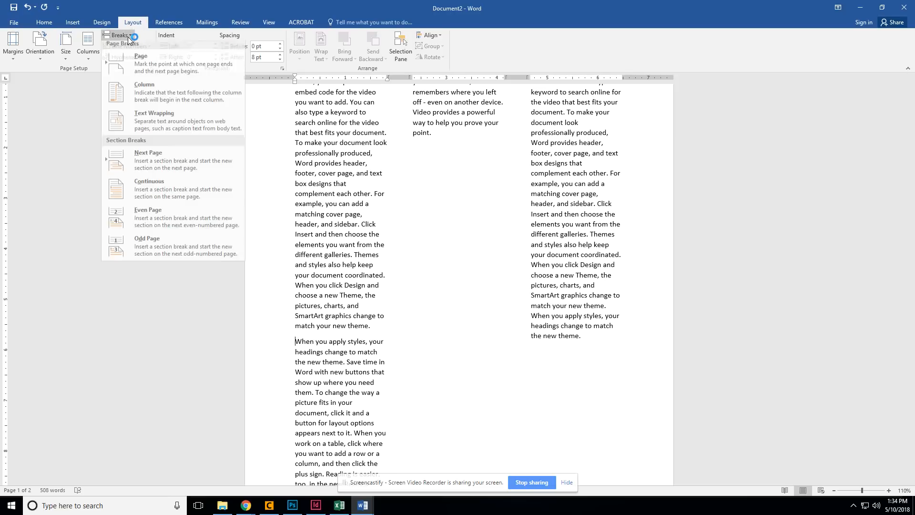
left_click(139, 96)
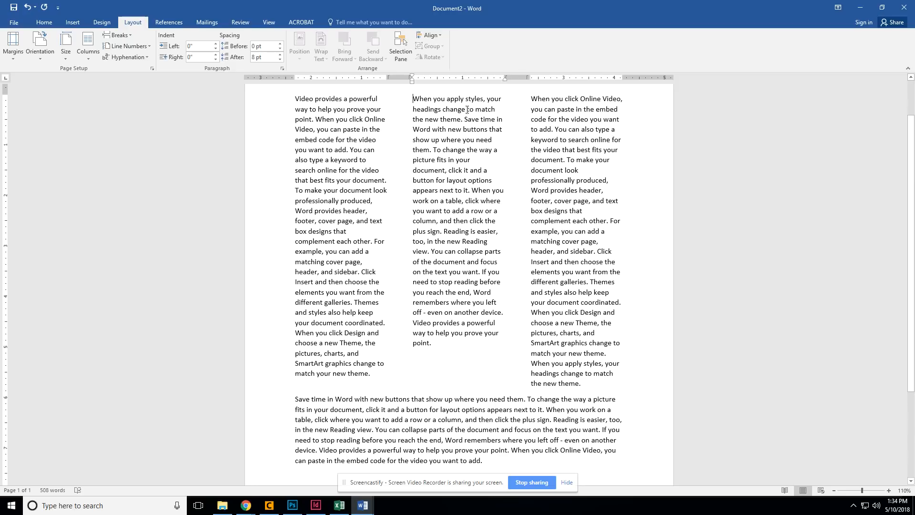
- Show the paragraph marks and other hidden formatting symbols in the document
left_click(43, 22)
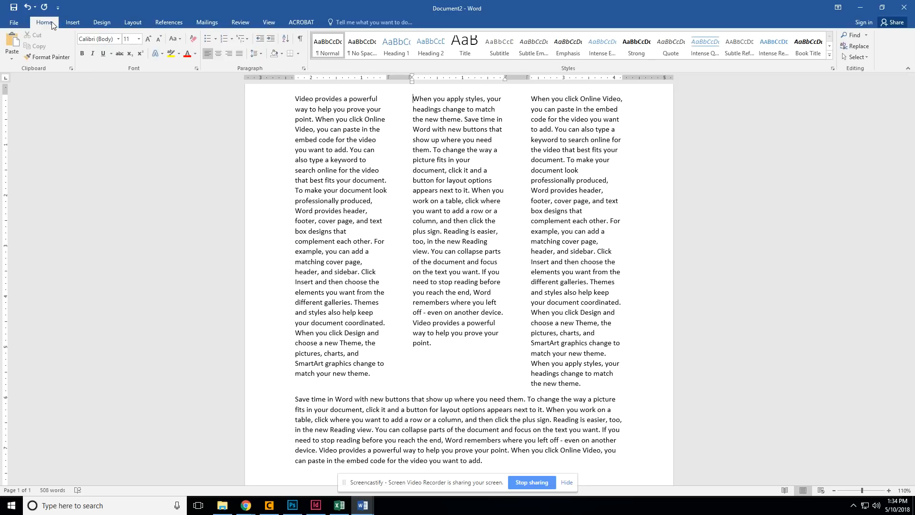
left_click(300, 41)
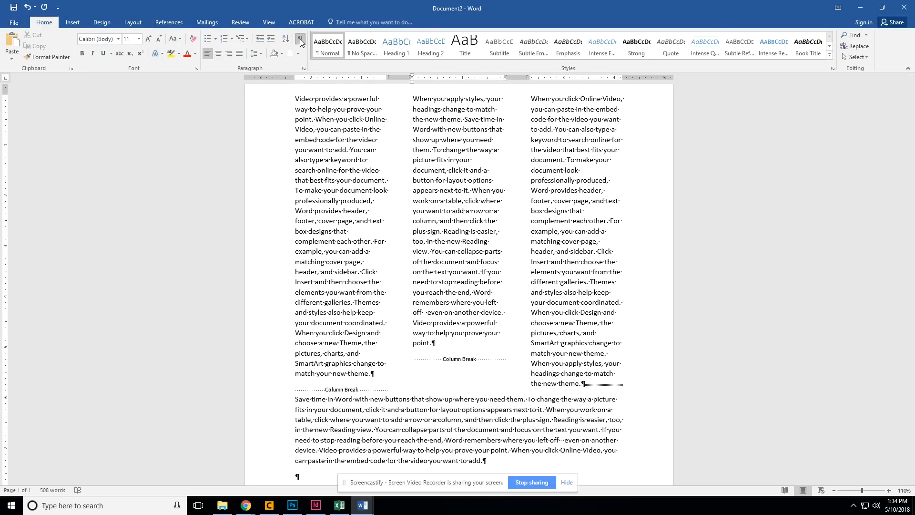
scroll(532, 396, "up", 2)
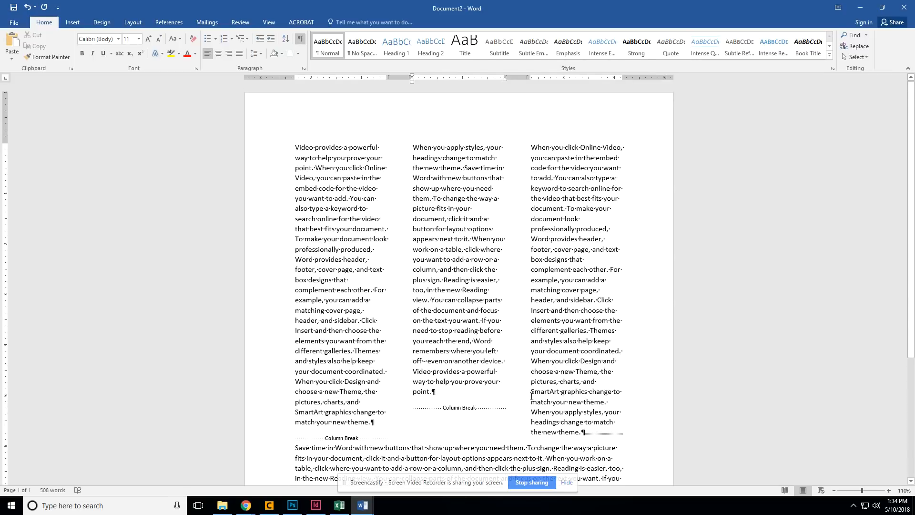
- Add the heading "Videos" on its own line above the first column's text
left_click(295, 147)
key("Return")
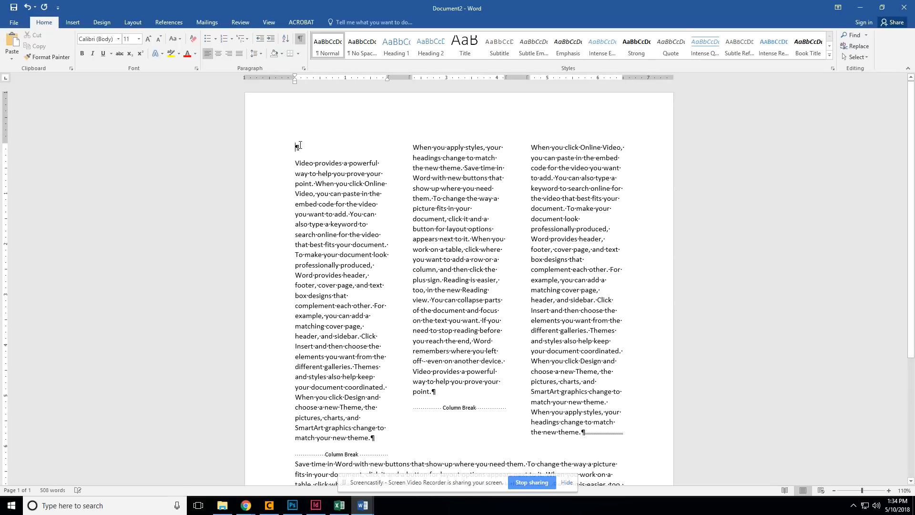
type("Videos¶")
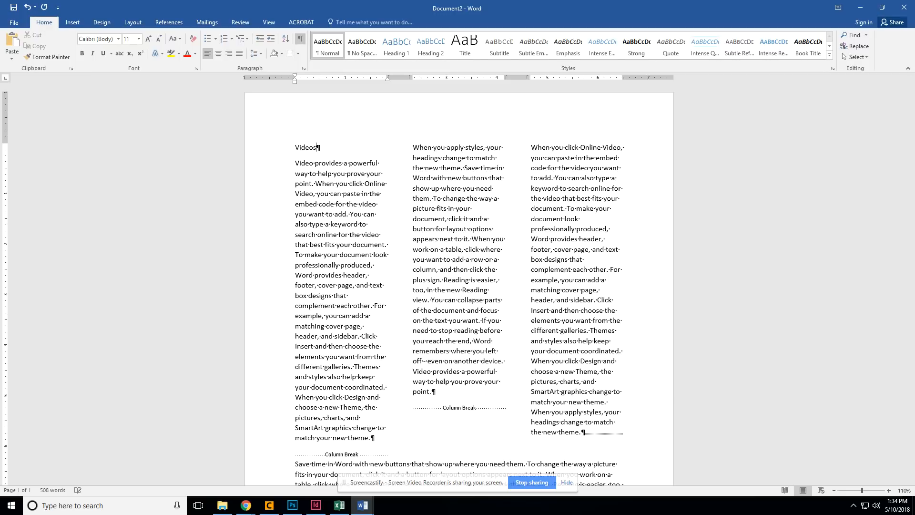
- Add the heading "Styles" on its own line above the second column's text
left_click(413, 146)
key("Return")
key("Up")
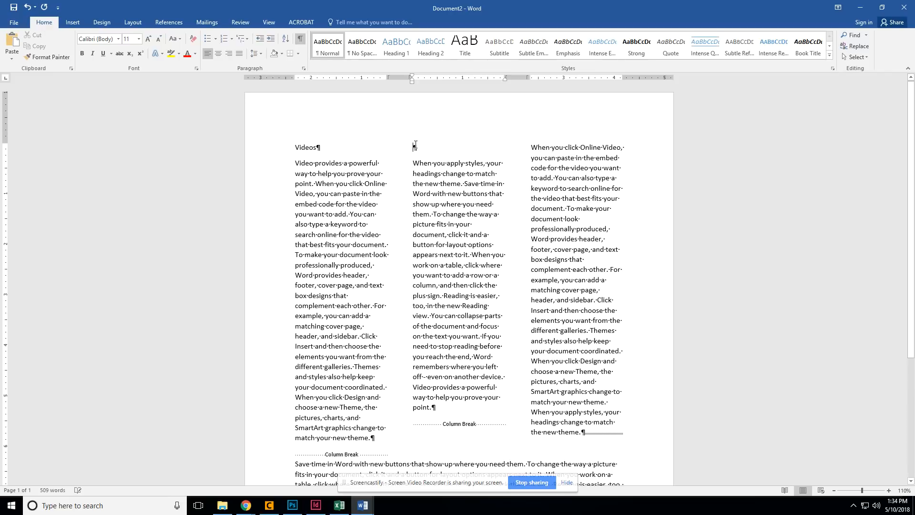
type("Styles")
- Add the heading "Graphics" on its own line above the third column's text
left_click(531, 149)
key("Return")
key("Up")
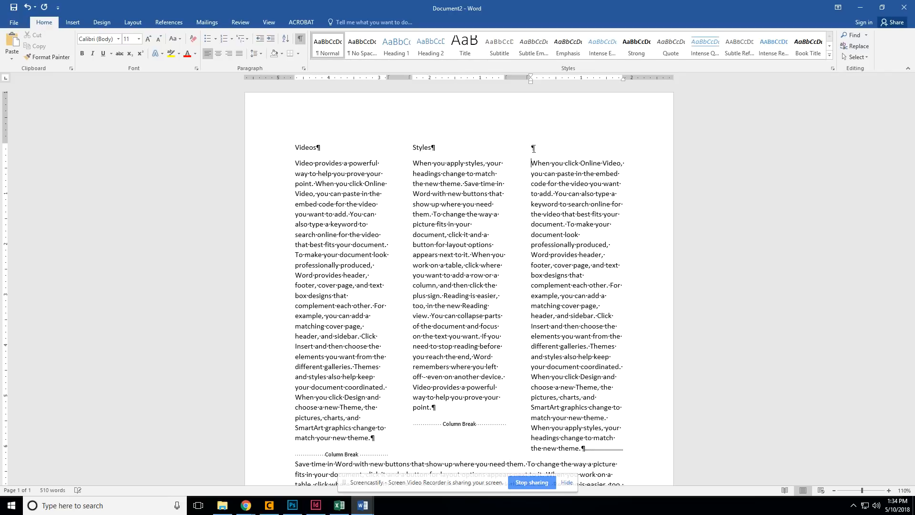
type("O")
type("raphics")
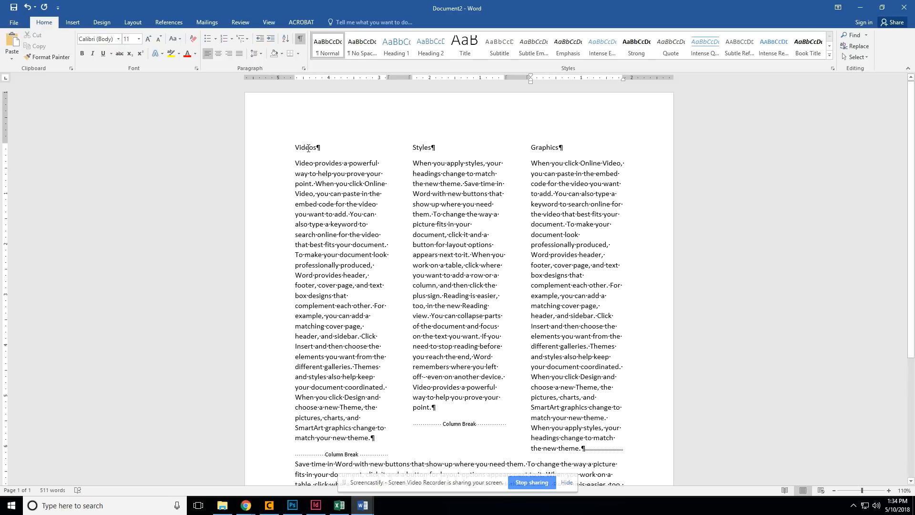
- Format the "Videos" heading as bold, purple, 14-point text
left_click_drag(297, 146, 337, 152)
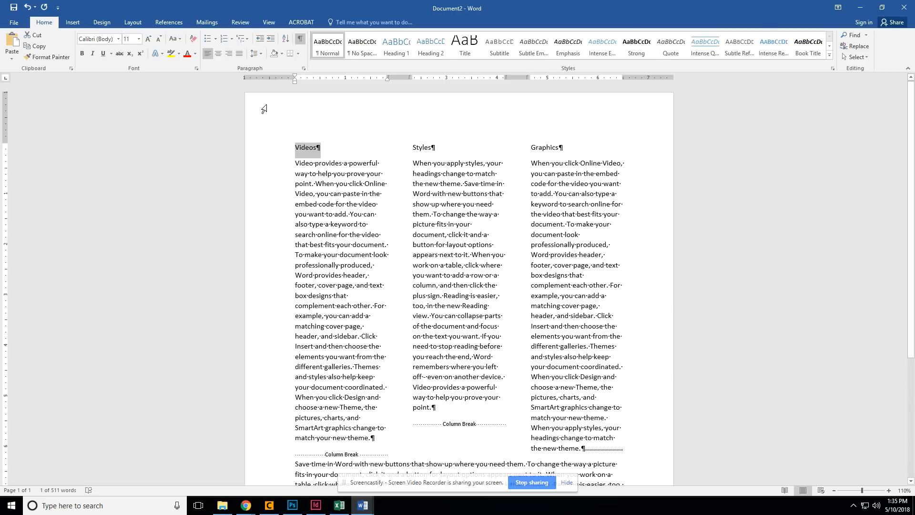
key("ctrl+b")
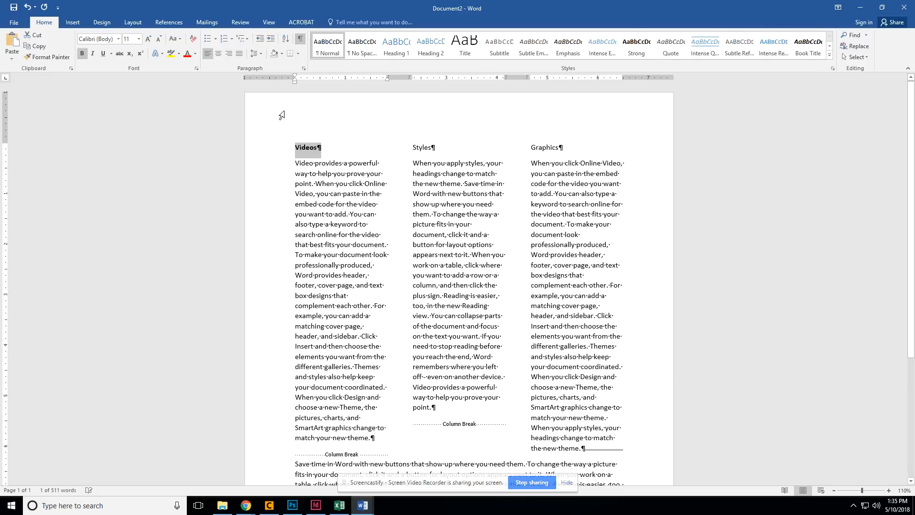
left_click(195, 53)
left_click(259, 139)
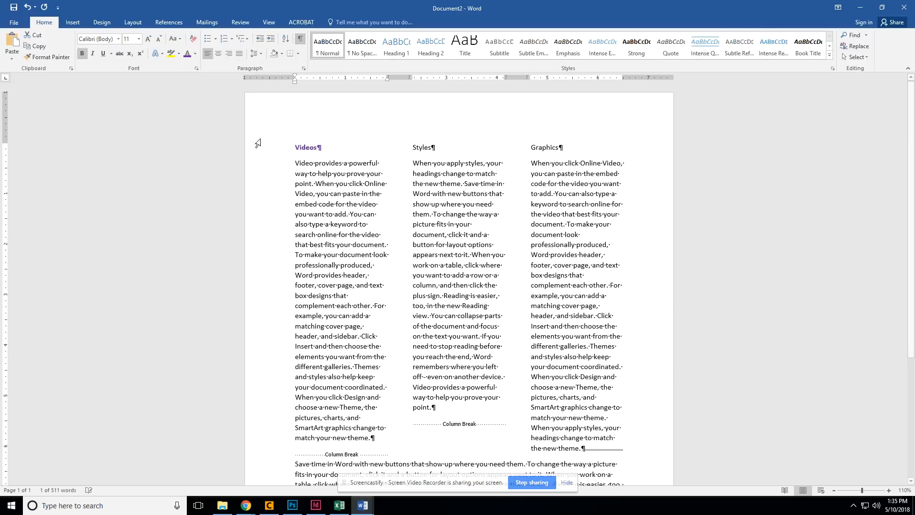
left_click(149, 39)
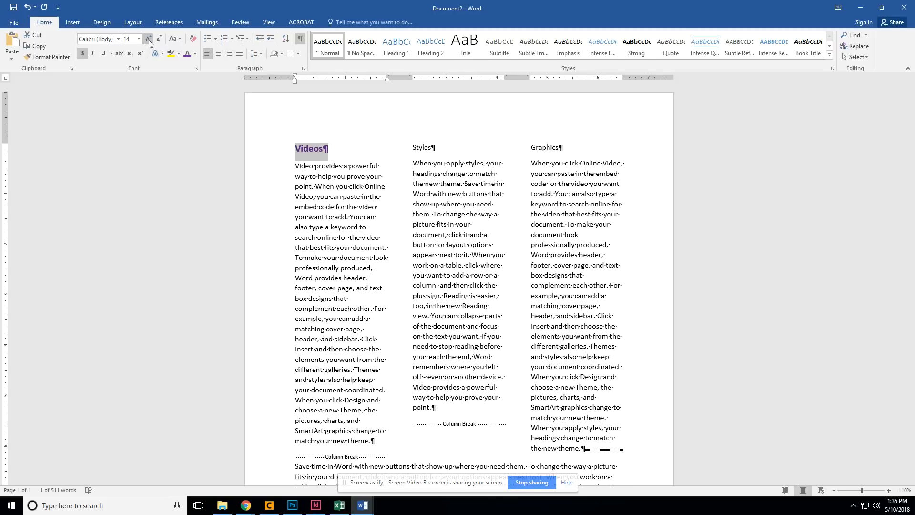
- Try copying the "Videos" heading's formatting onto part of the second column's body text, and undo it
left_click(44, 57)
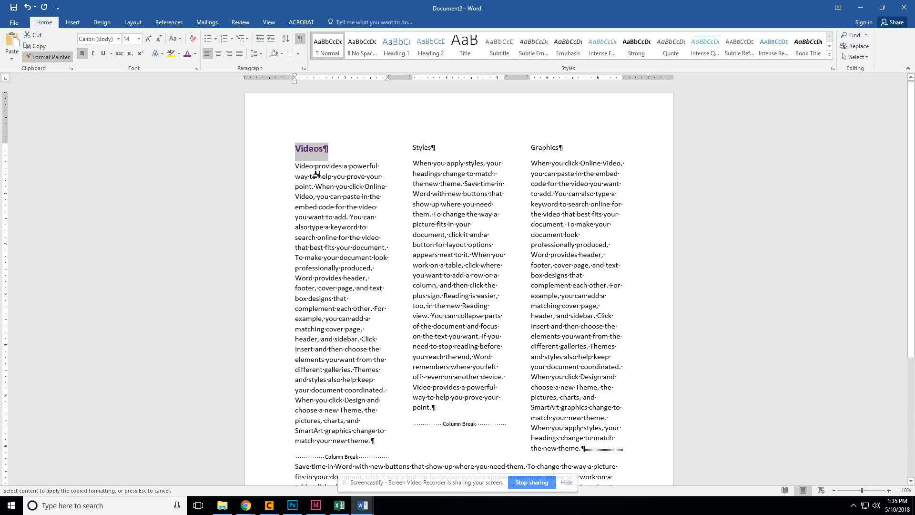
left_click_drag(413, 185, 482, 234)
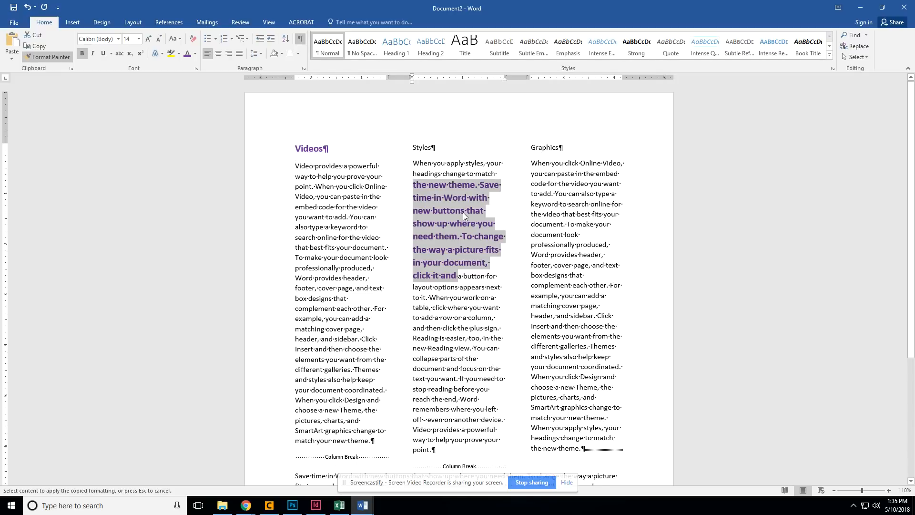
key("ctrl+z")
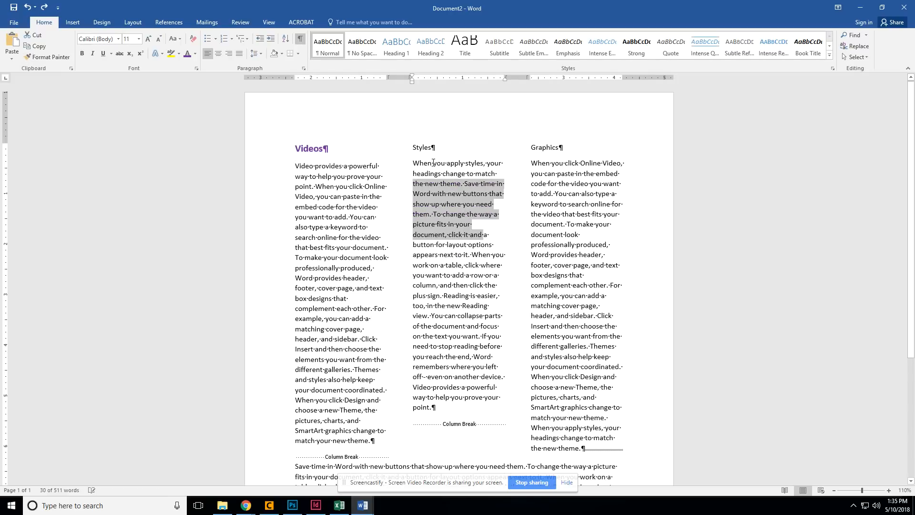
- Copy the "Videos" heading's formatting to the "Styles" and "Graphics" headings with Format Painter, and turn the painter off
left_click_drag(249, 149, 338, 151)
left_click(58, 58)
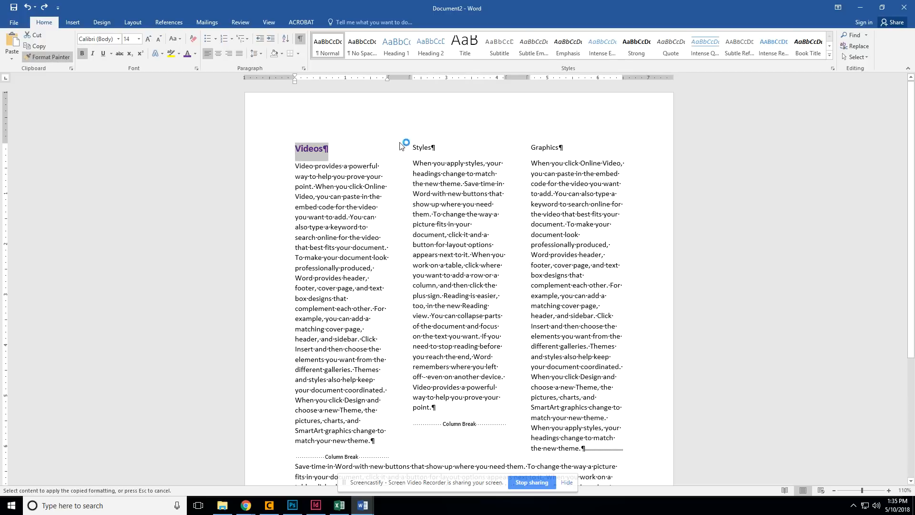
left_click_drag(410, 147, 441, 148)
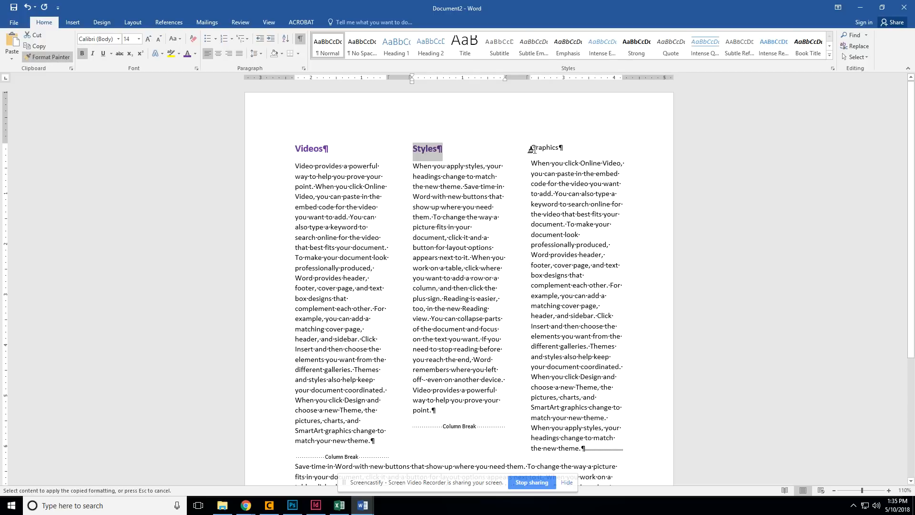
left_click_drag(527, 146, 572, 153)
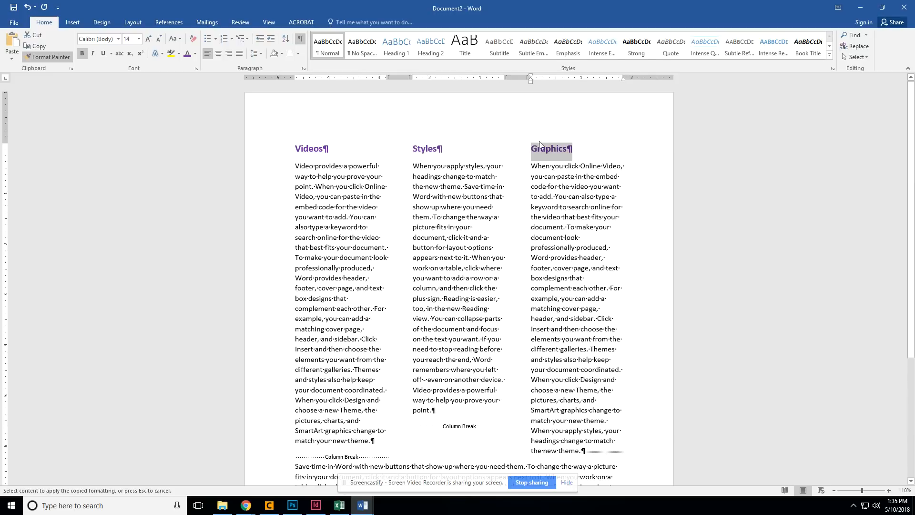
left_click(54, 56)
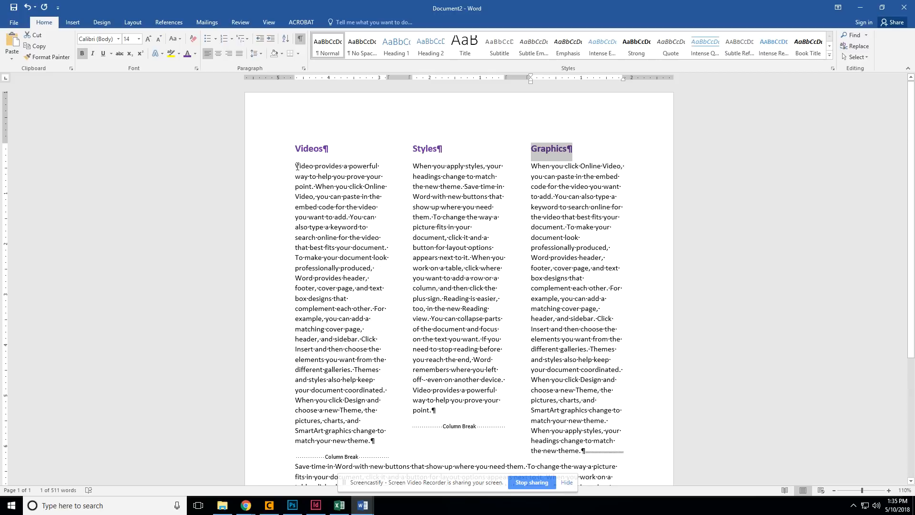
- Apply a Dropped drop cap to the first letter of the body text under "Videos"
left_click_drag(296, 166, 298, 167)
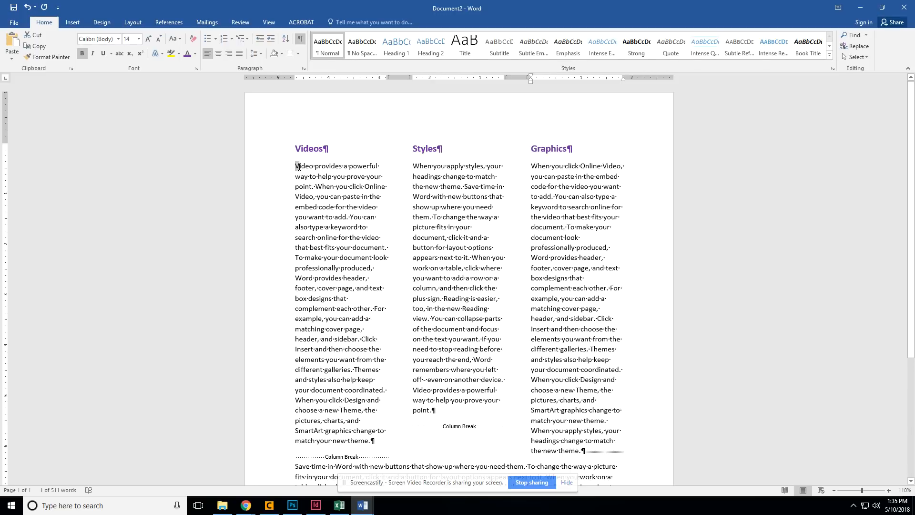
left_click(424, 166)
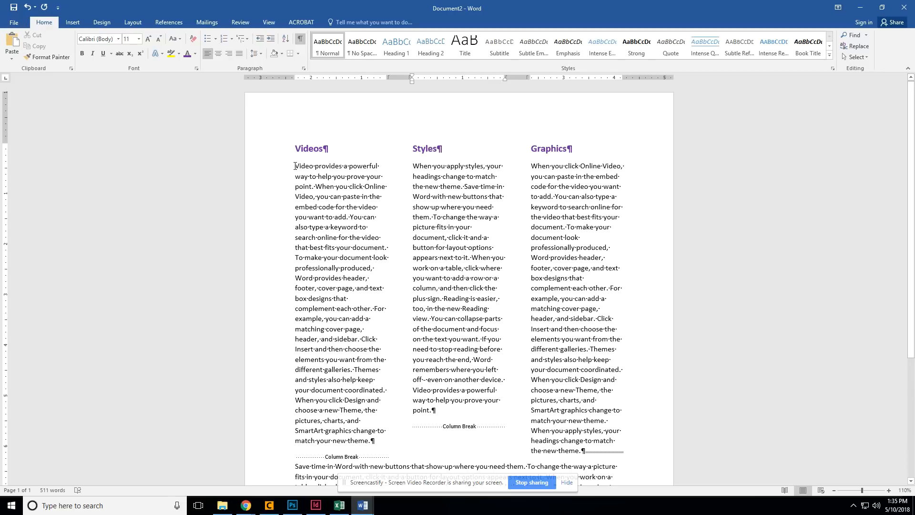
left_click_drag(295, 166, 298, 166)
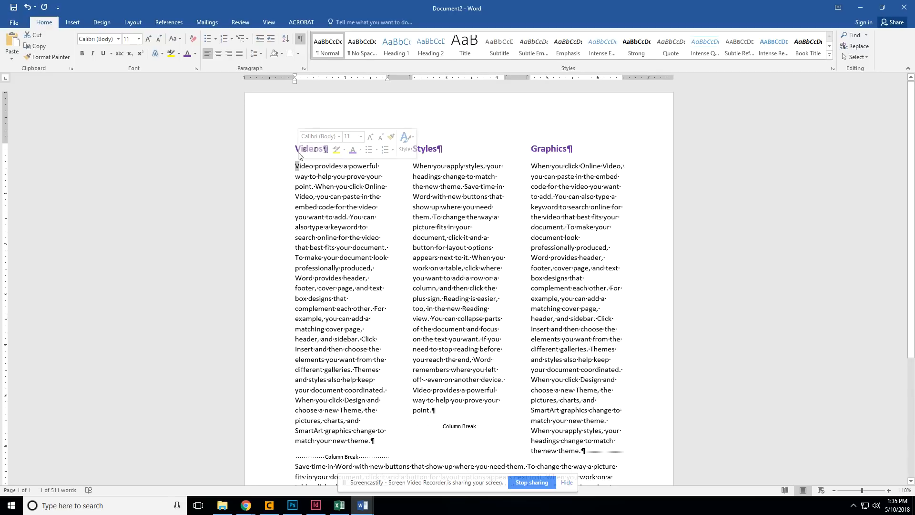
left_click(78, 24)
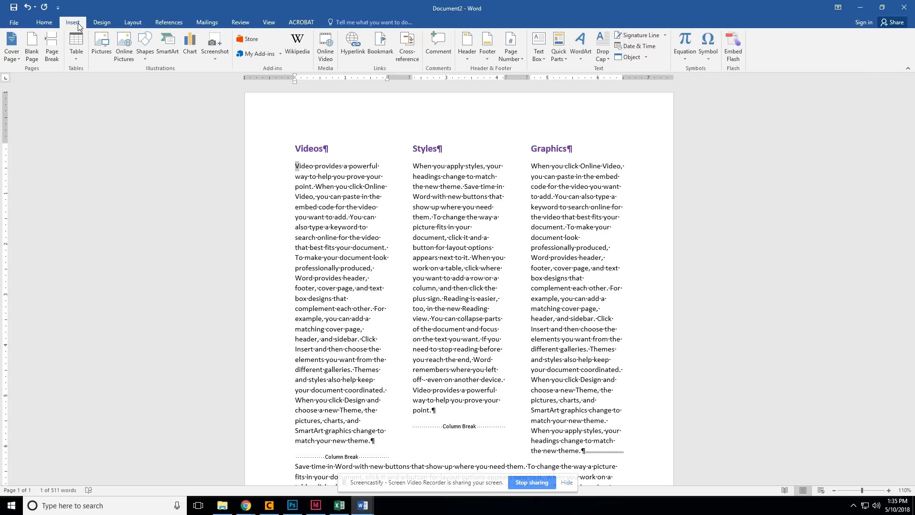
left_click(607, 57)
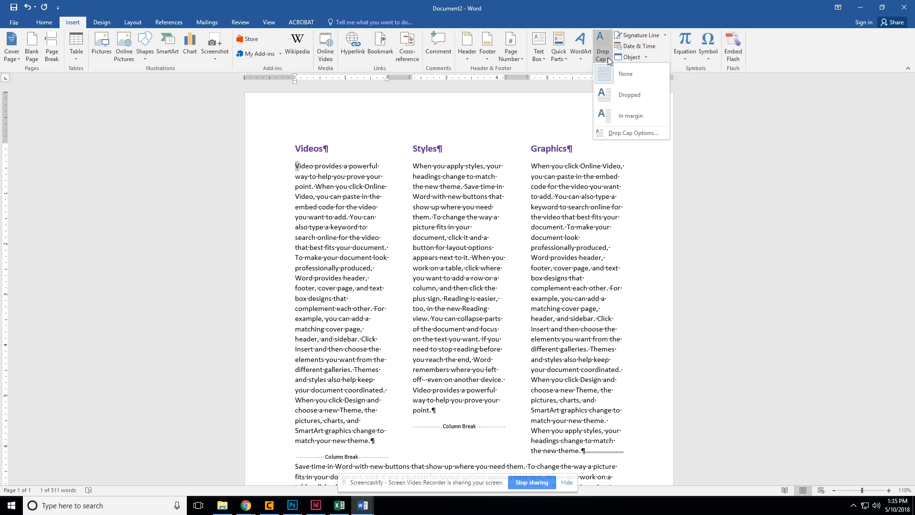
left_click(623, 95)
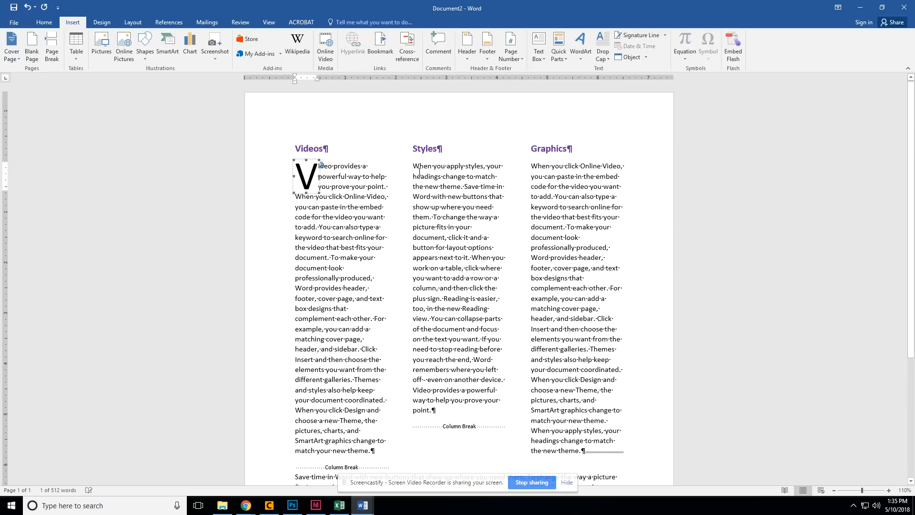
- Try a Dropped drop cap spanning 2 lines on the first letter under "Styles", and undo it
left_click_drag(412, 166, 420, 166)
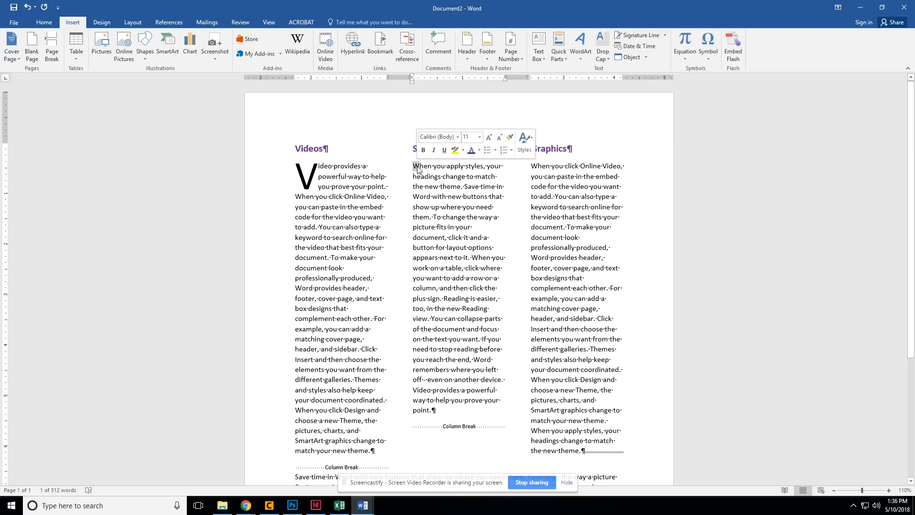
left_click(601, 58)
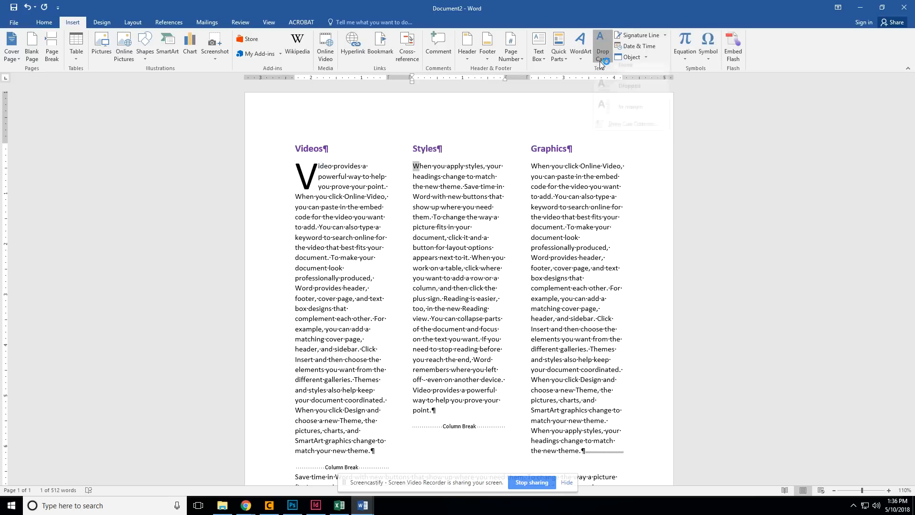
left_click(625, 133)
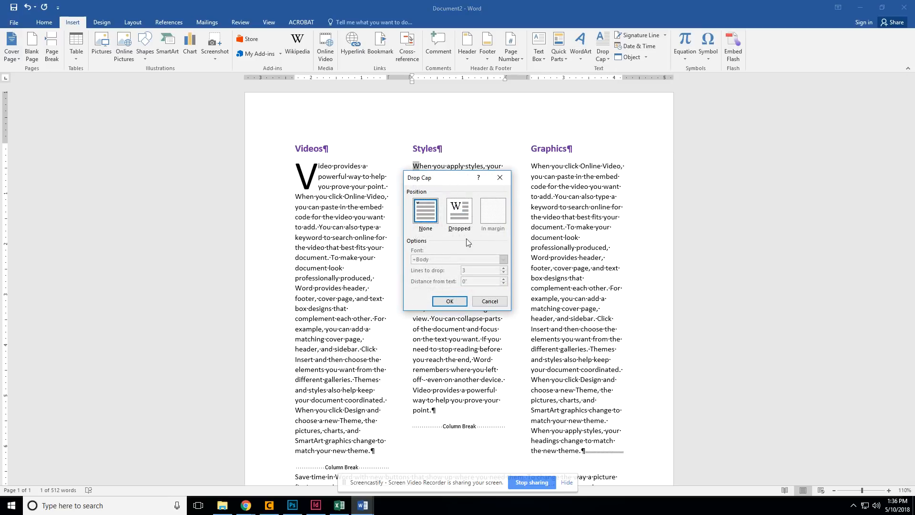
left_click(466, 208)
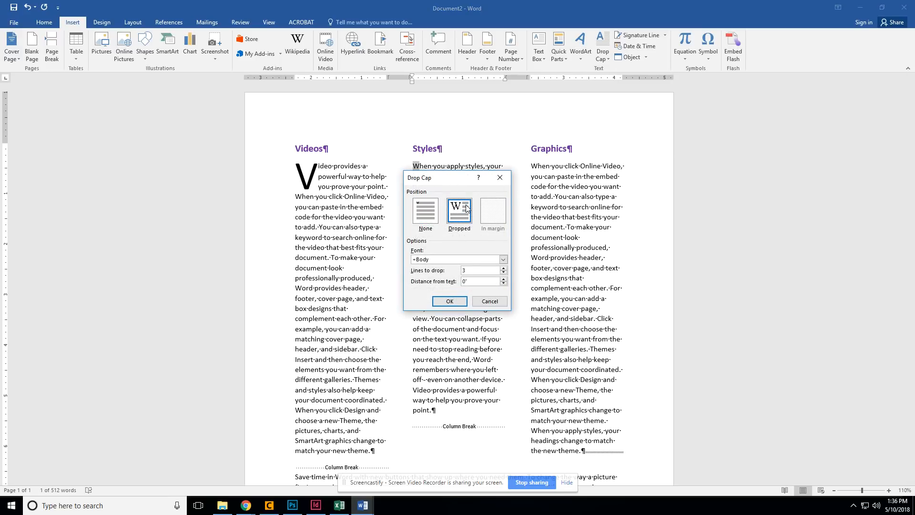
left_click(504, 275)
left_click(503, 259)
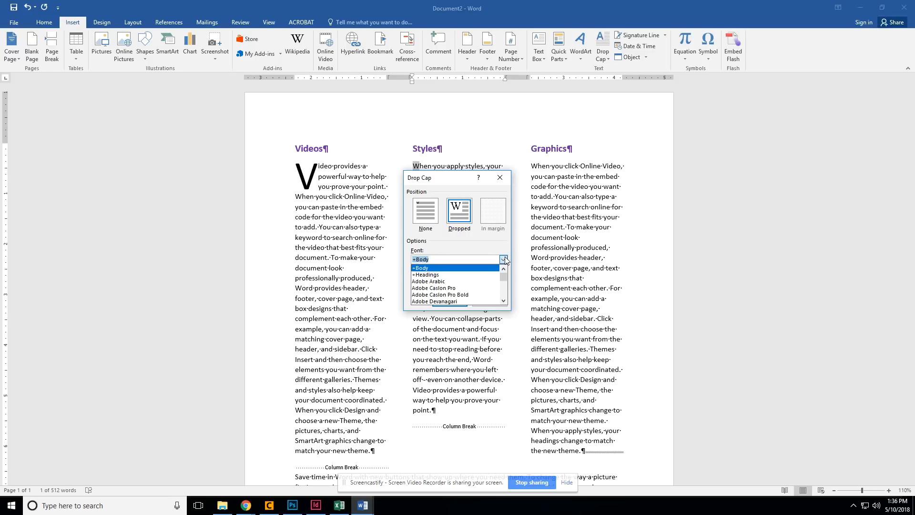
left_click(461, 251)
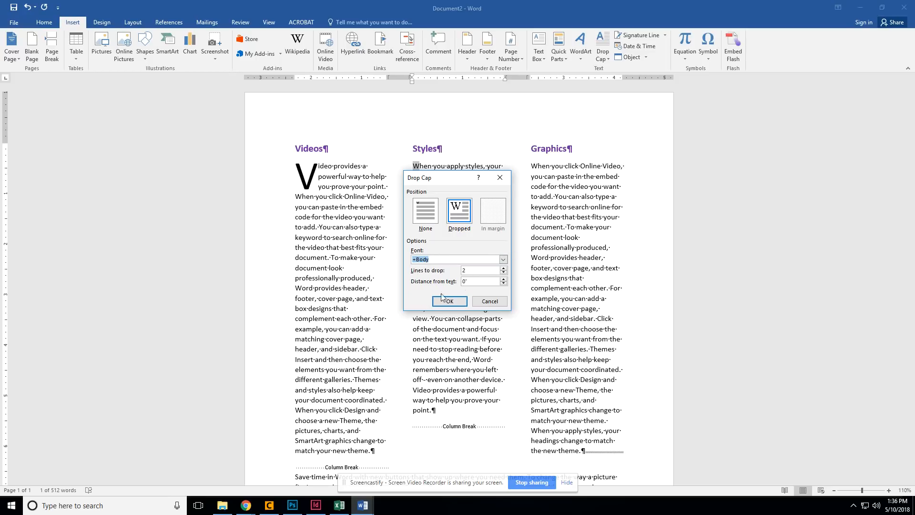
left_click(445, 300)
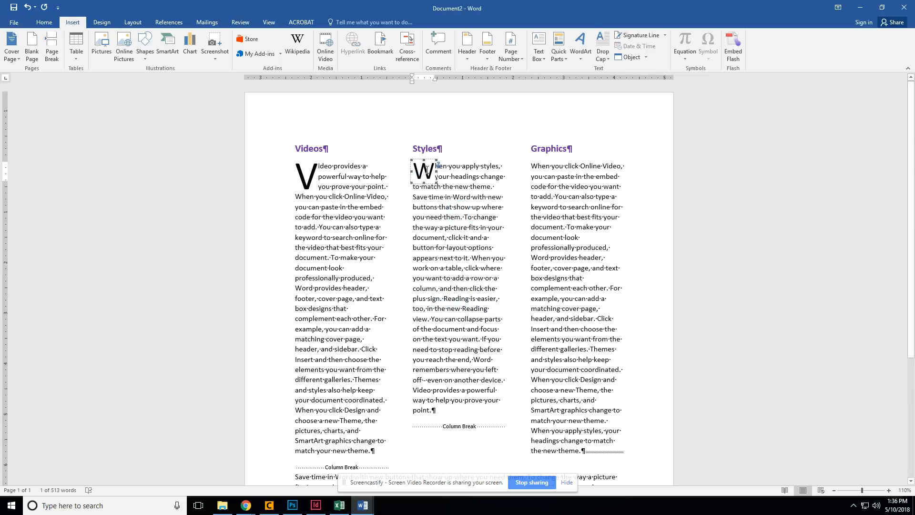
key("ctrl+z")
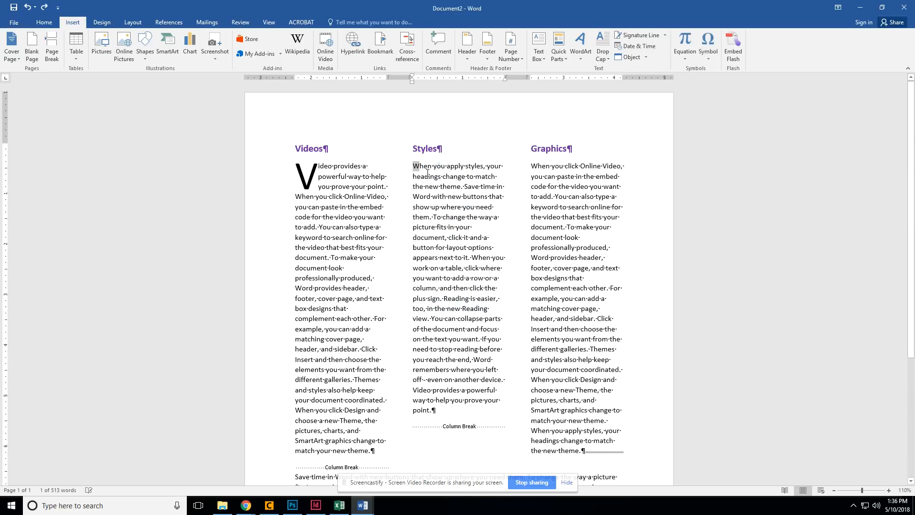
- Apply the default Dropped drop cap to the first letter of the body text under "Styles" and under "Graphics"
left_click(596, 59)
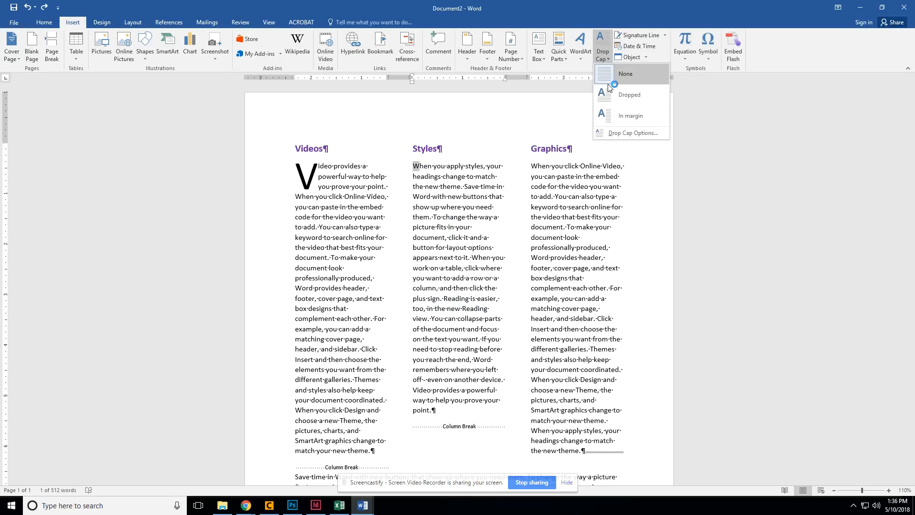
left_click(614, 96)
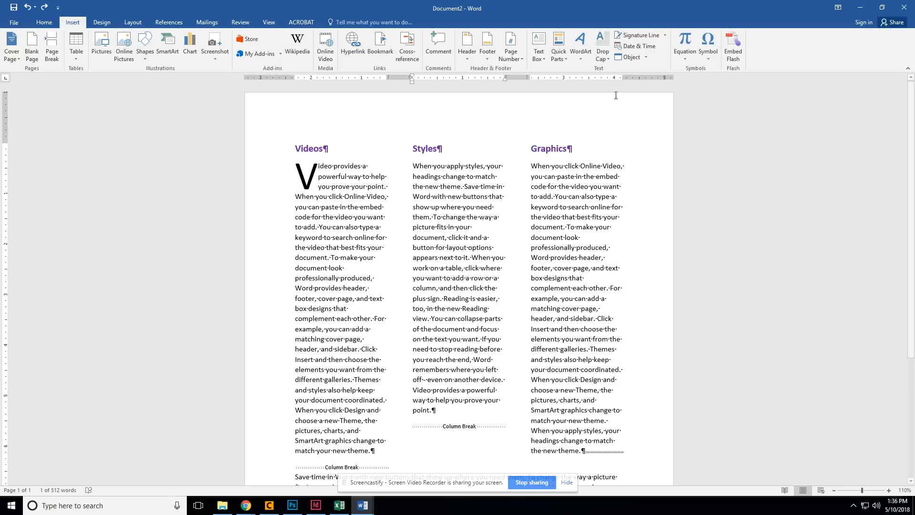
left_click(531, 165)
left_click(602, 52)
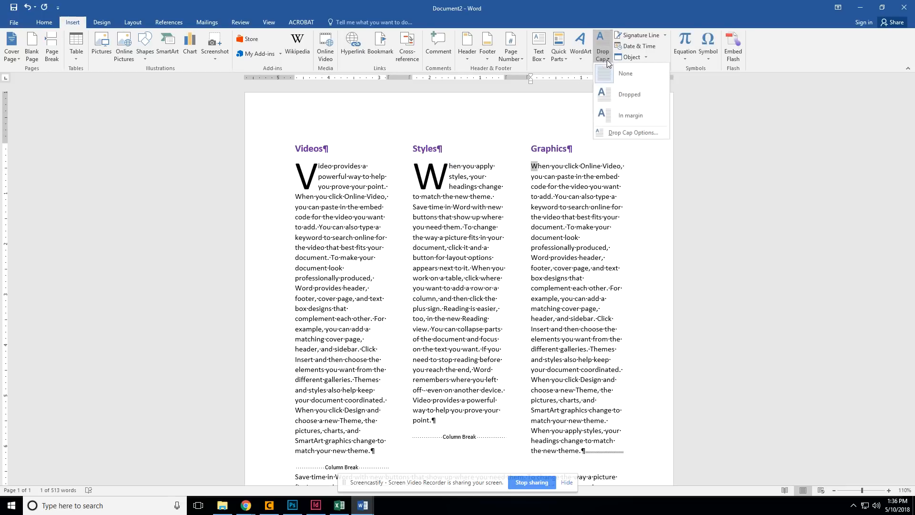
left_click(614, 95)
left_click(423, 260)
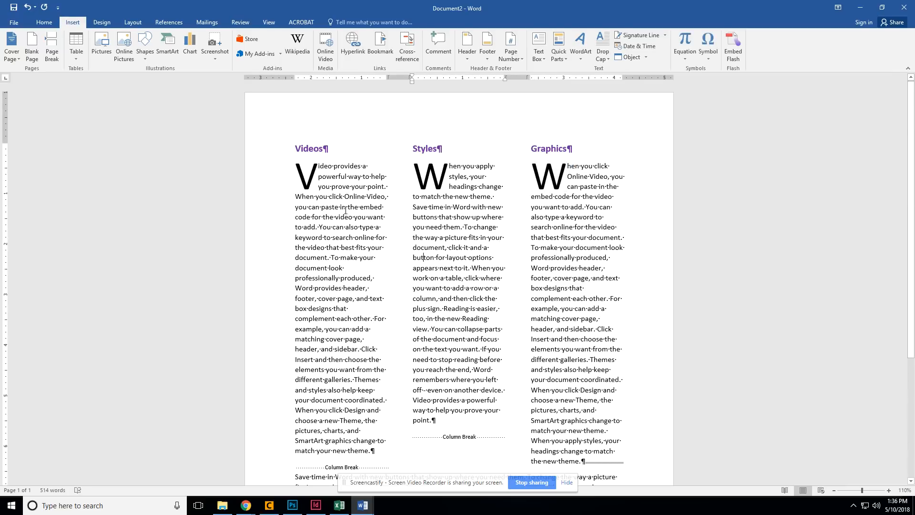
- Insert a blue shadowed WordArt title reading "Inserting Random Text" and place it above the three column headings
left_click(294, 148)
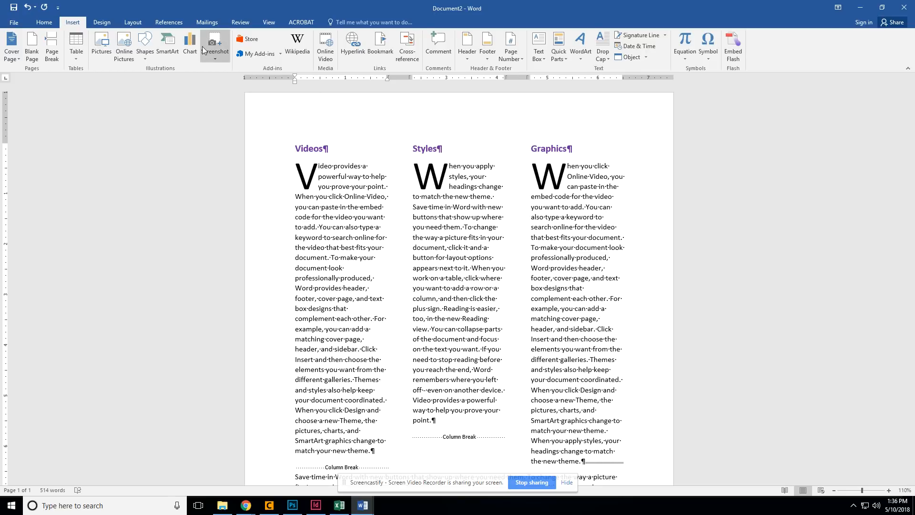
left_click(585, 59)
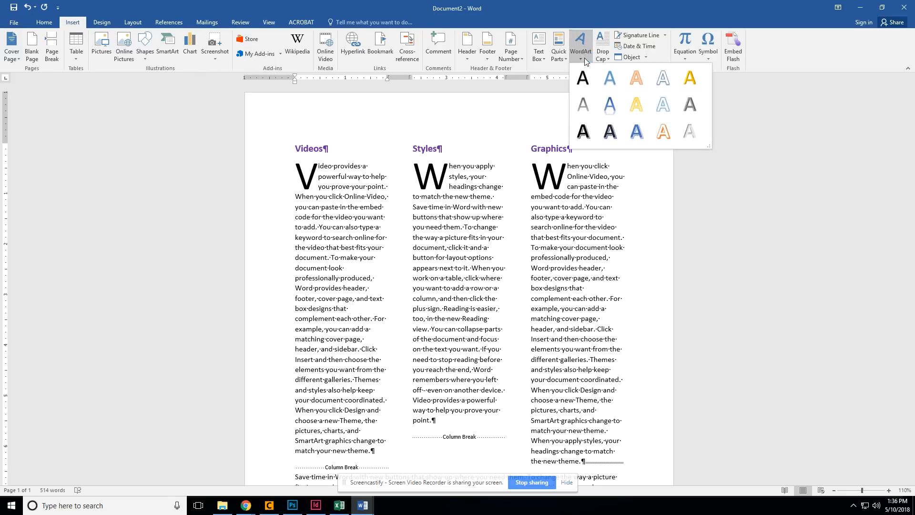
left_click(639, 131)
left_click_drag(387, 200, 639, 190)
triple_click(467, 165)
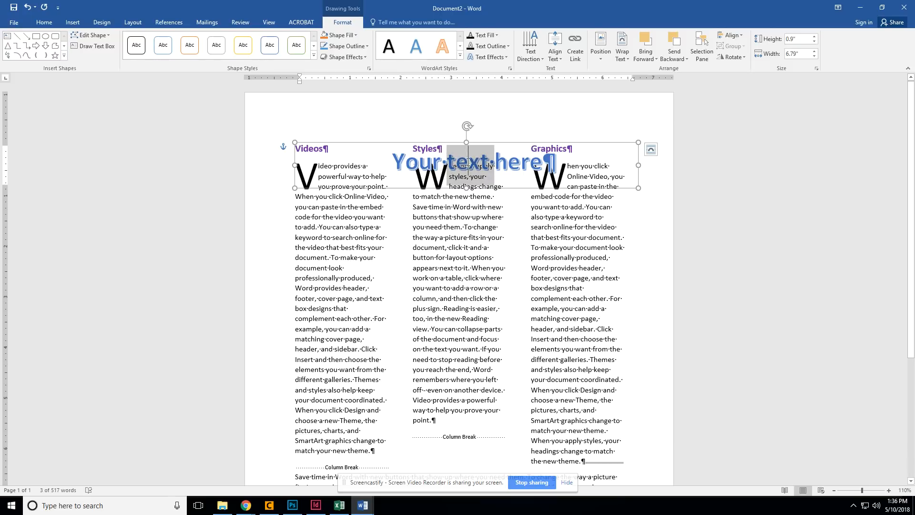
type("Inserting ")
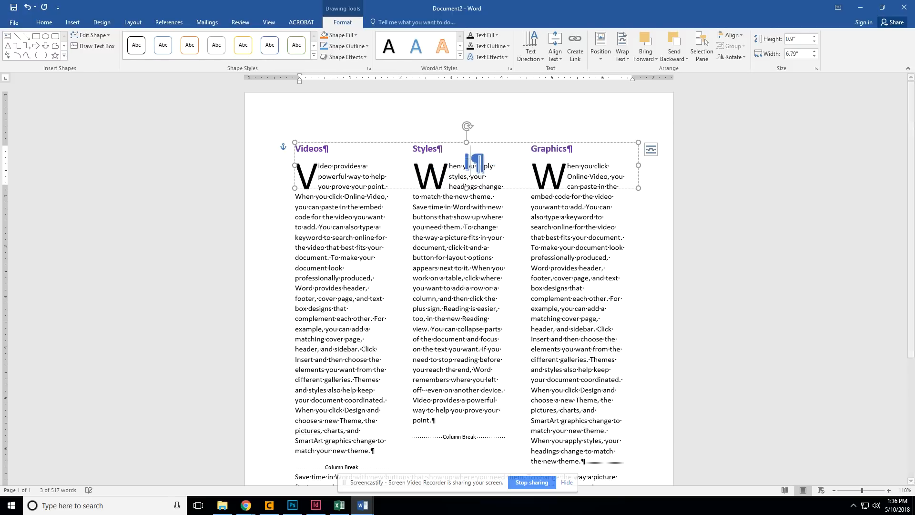
type("Random Text")
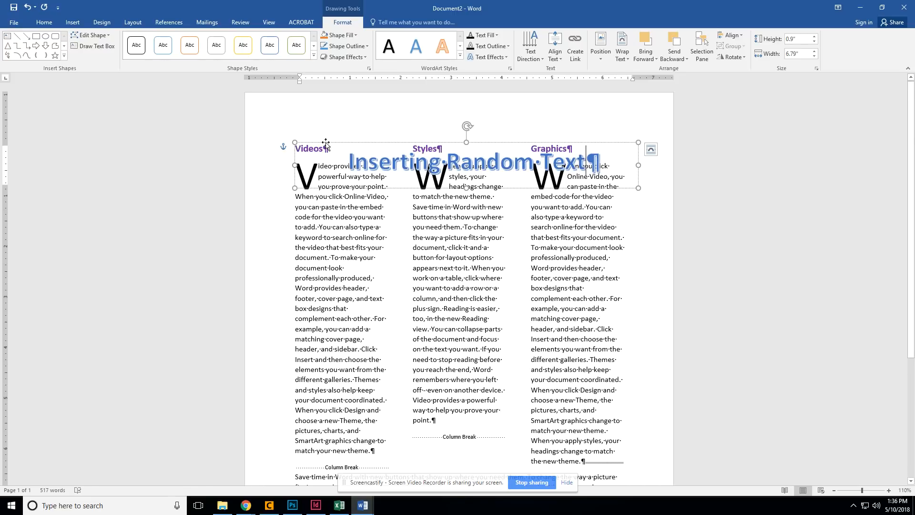
left_click_drag(326, 143, 314, 97)
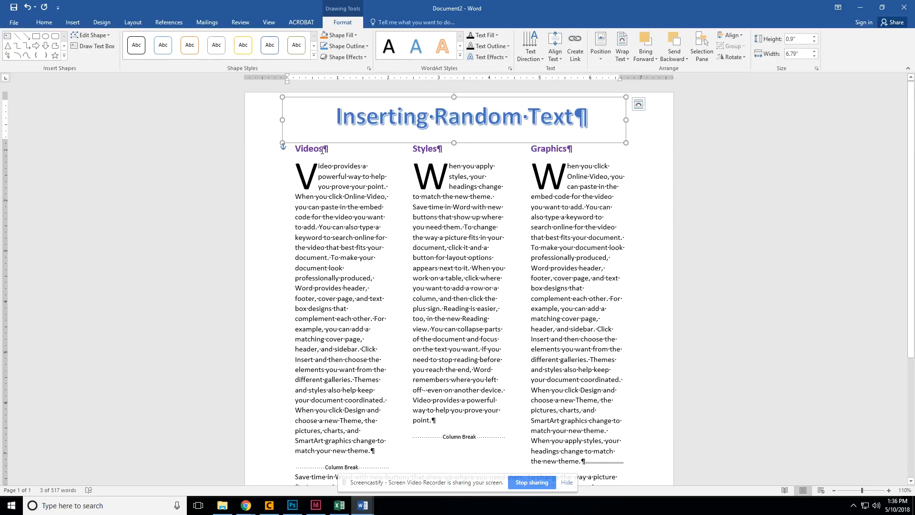
- Try adding a blank line above the "Videos" heading and moving the title back up, and remove the blank line
left_click(294, 148)
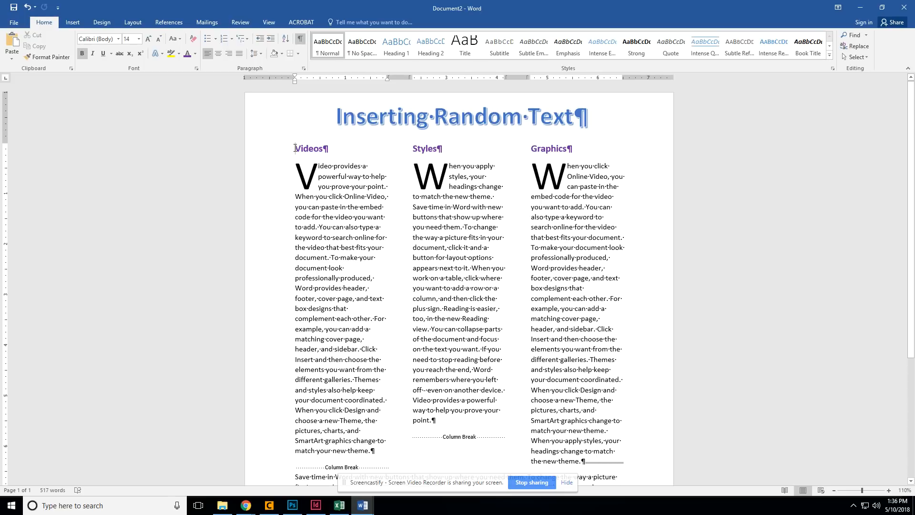
key("Return")
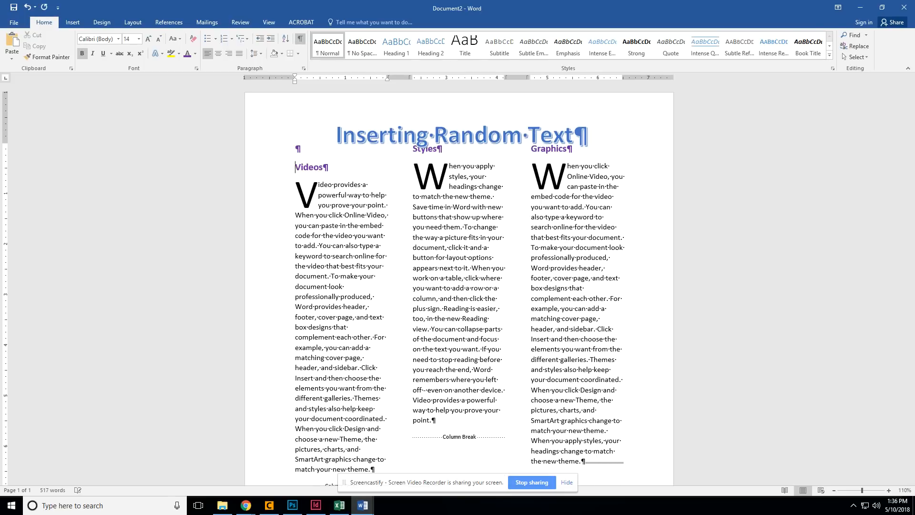
left_click(413, 135)
left_click_drag(398, 119, 391, 94)
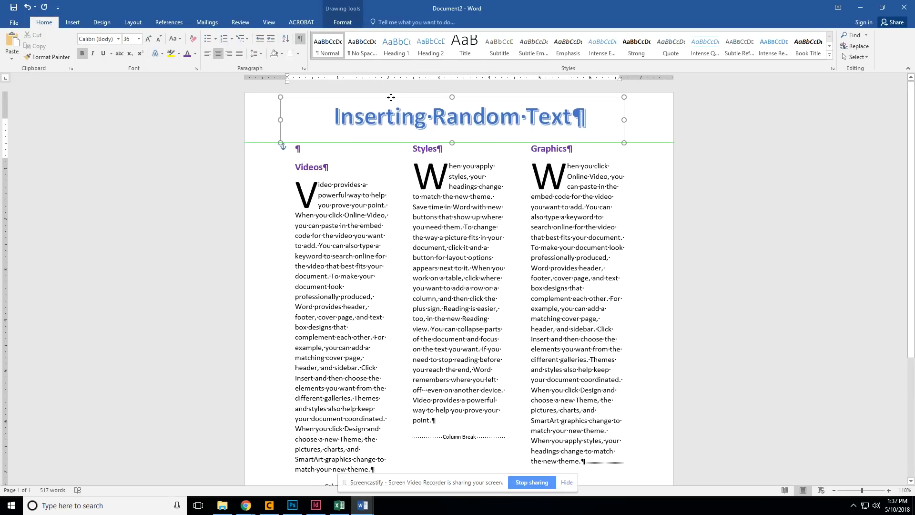
left_click(305, 151)
key("Delete")
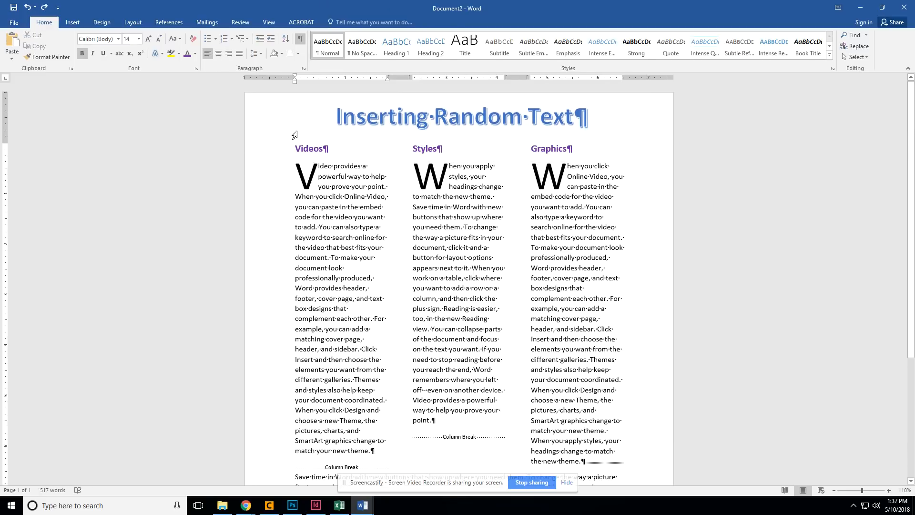
- Insert a Continuous section break before the "Videos" heading and move the WordArt title down over the columns' body text
left_click(128, 23)
left_click(119, 35)
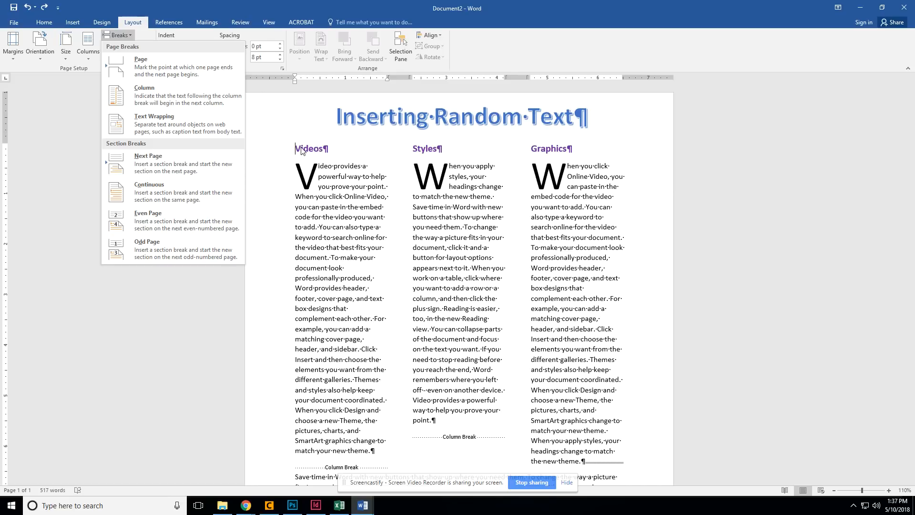
left_click(171, 190)
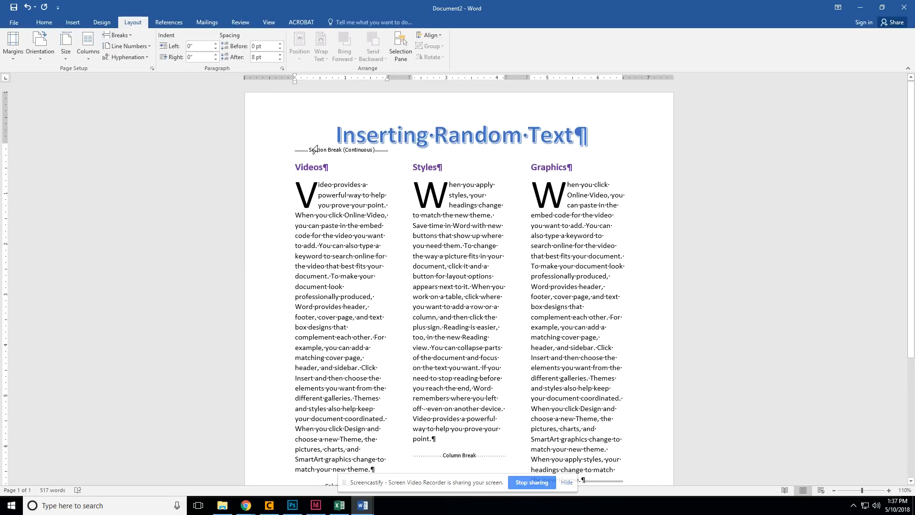
left_click(403, 136)
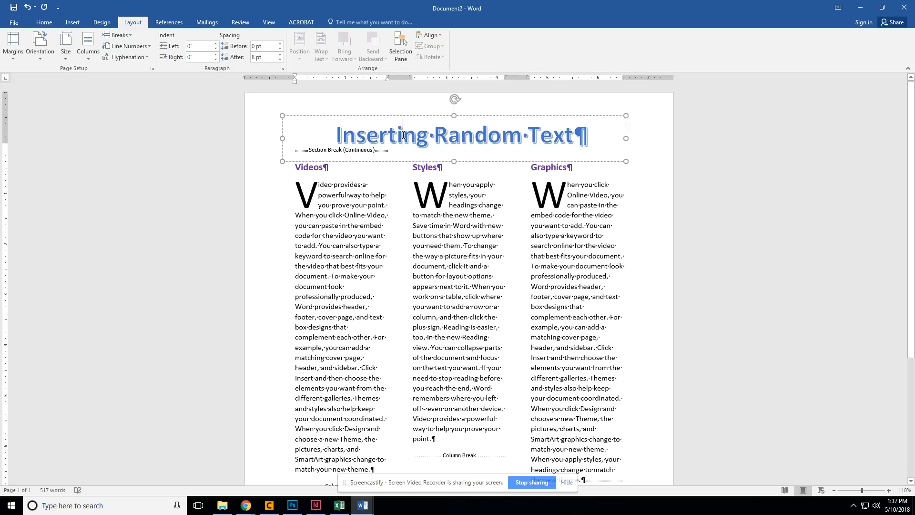
left_click_drag(420, 119, 425, 205)
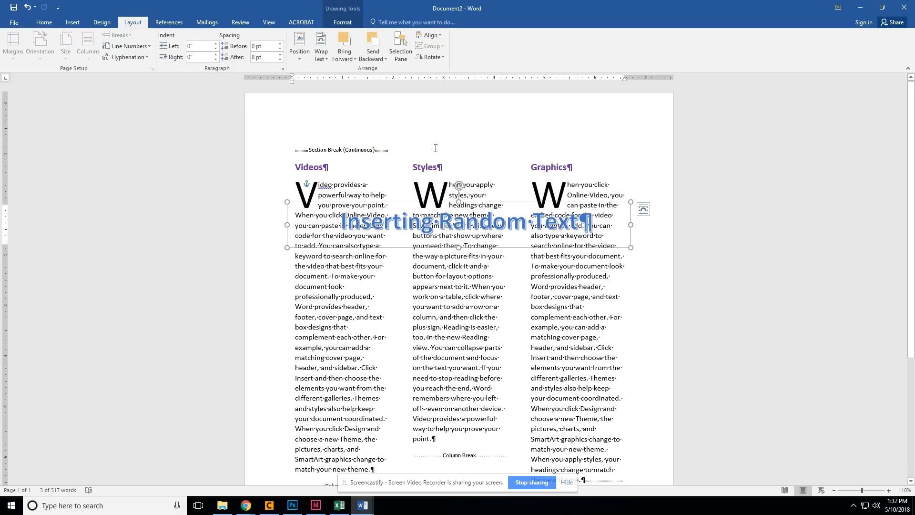
- Format the section above the continuous section break as a single column
left_click(307, 143)
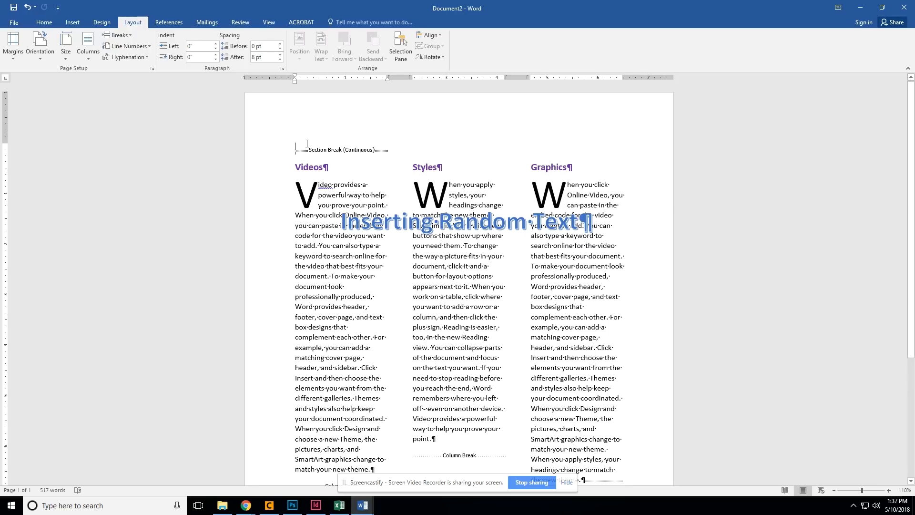
left_click(294, 148)
left_click(43, 22)
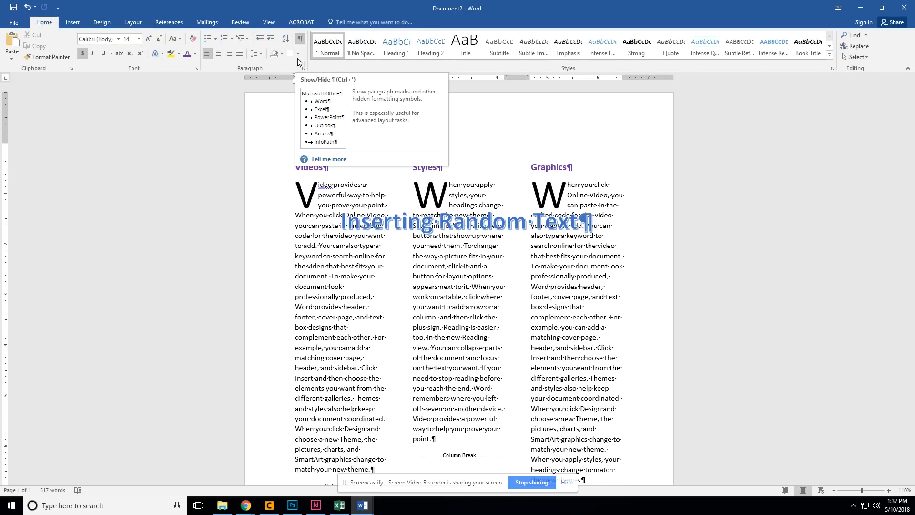
left_click(136, 25)
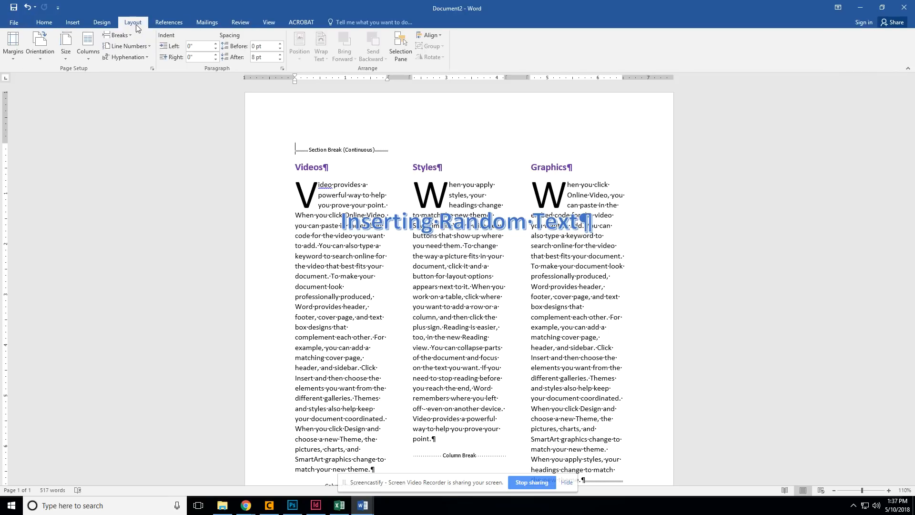
left_click(88, 47)
left_click(101, 75)
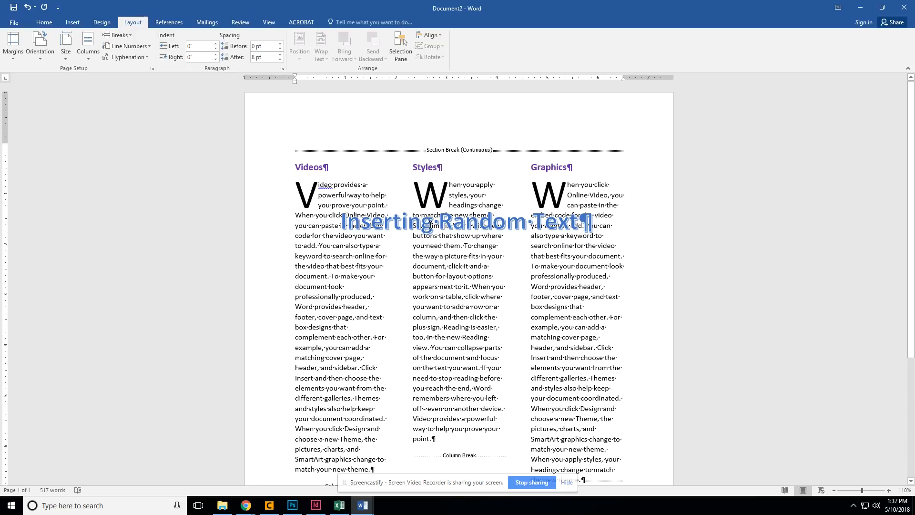
- Add two blank lines above the section break and move the WordArt title up into that space
left_click(291, 151)
key("Return")
key("Return")
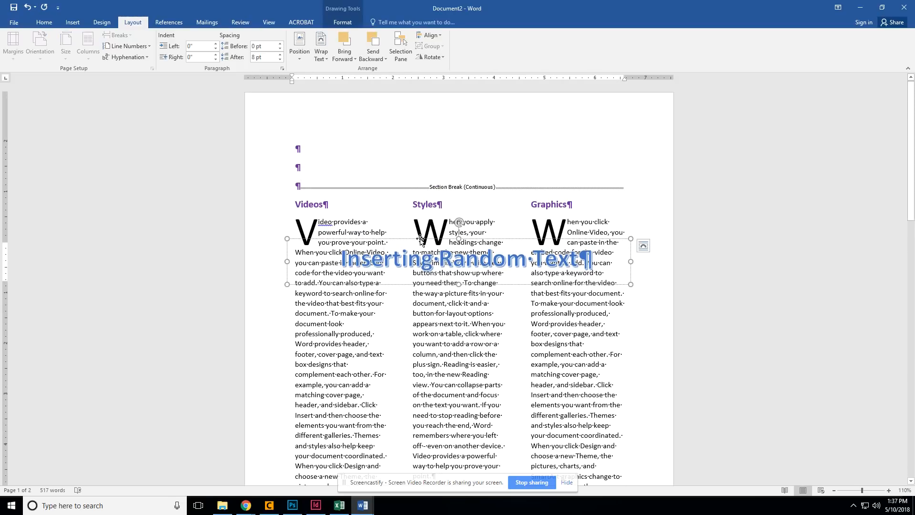
left_click_drag(423, 241, 429, 115)
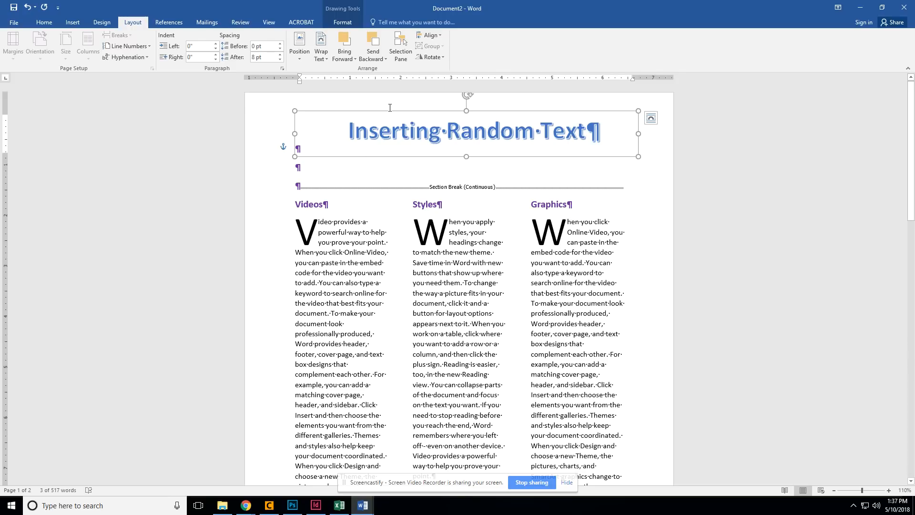
left_click_drag(388, 113, 393, 143)
- Change the text fill of the whole title "Inserting Random Text" to the standard purple
triple_click(393, 143)
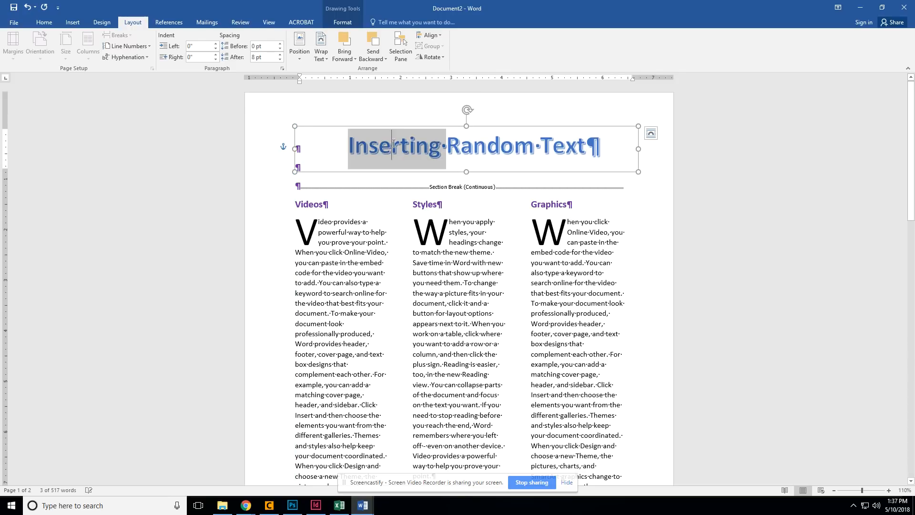
left_click(597, 149)
left_click_drag(597, 149, 348, 148)
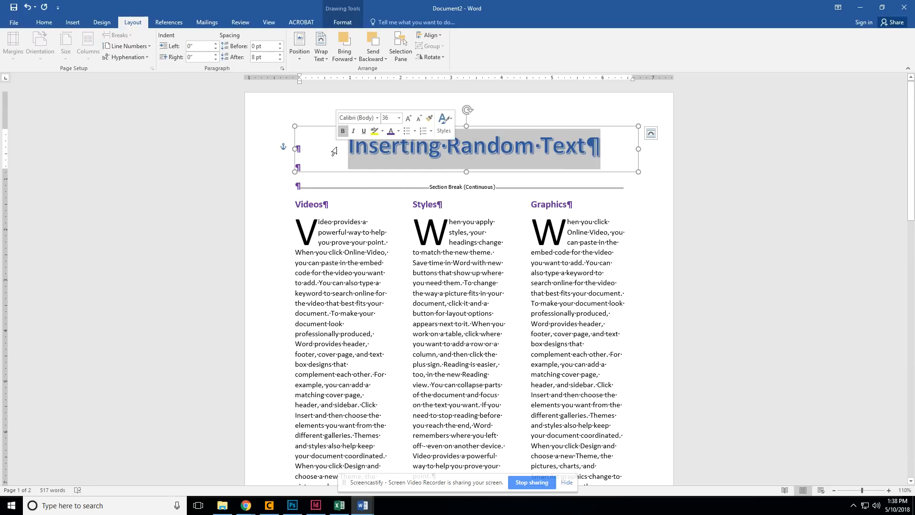
left_click(346, 22)
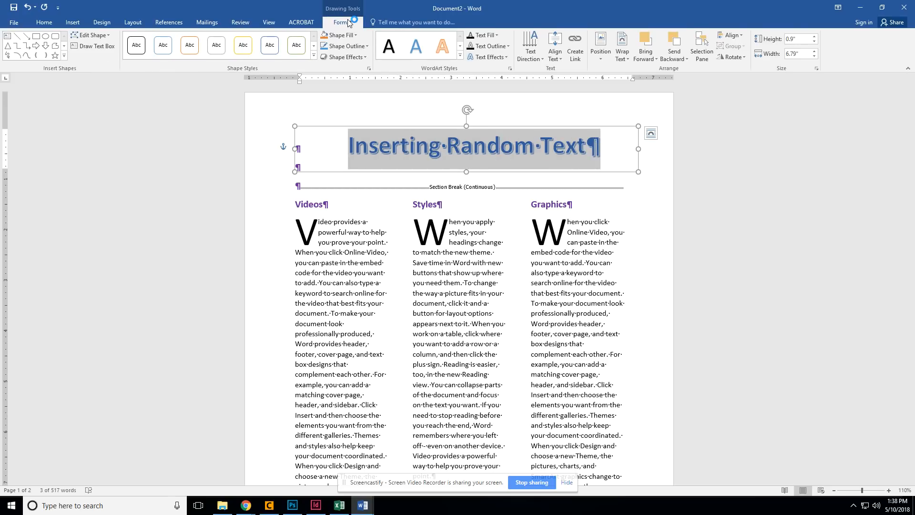
left_click(496, 34)
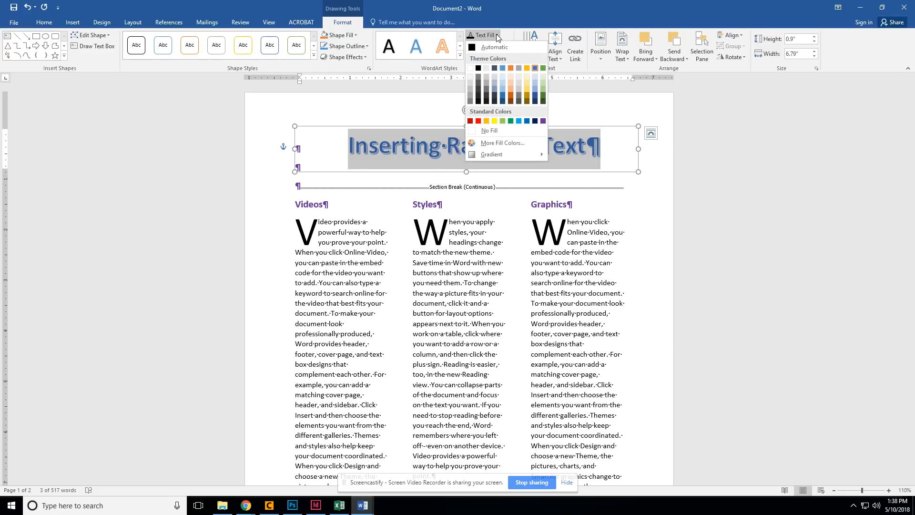
left_click(543, 120)
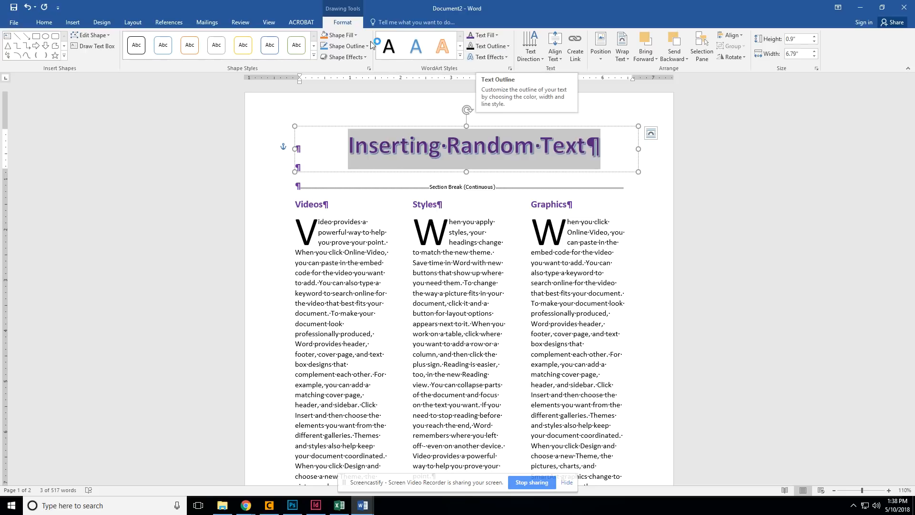
- Try an orange shape fill behind the title, and undo it
left_click(356, 36)
left_click(368, 54)
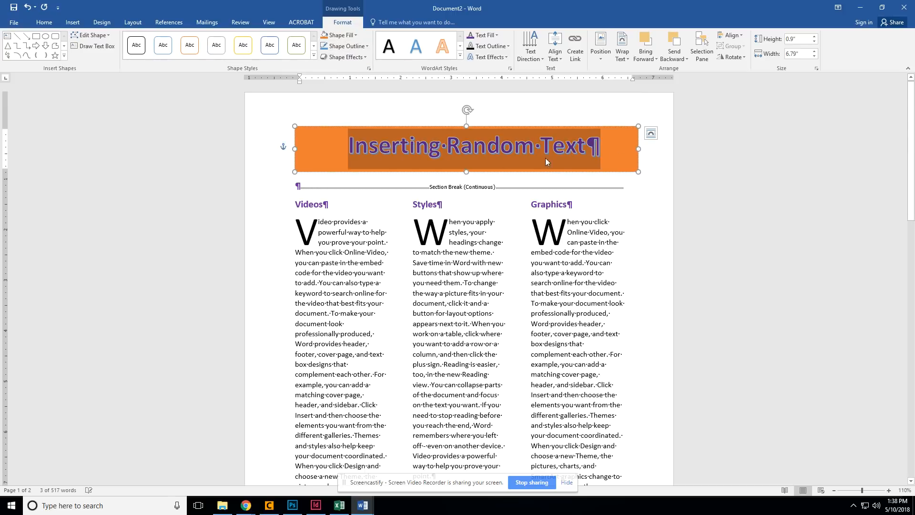
key("ctrl+z")
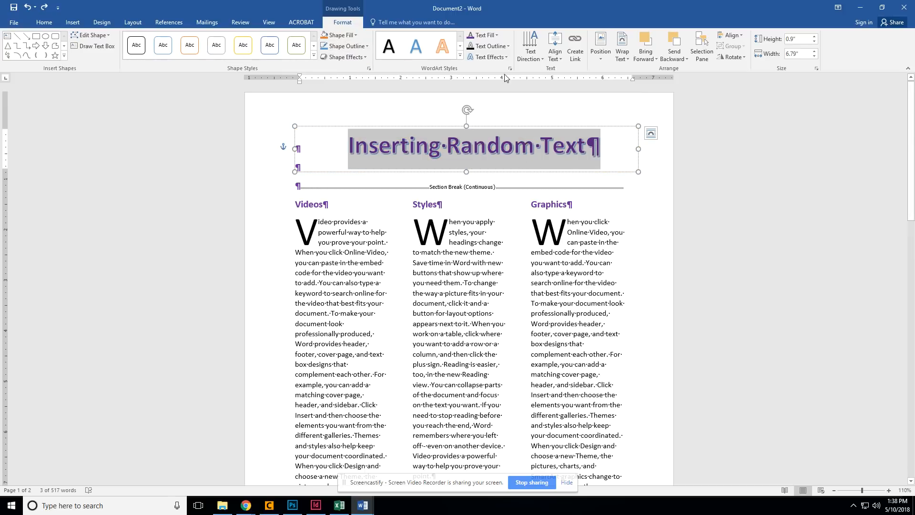
- Apply an Outer shadow preset to the title text and set the shadow's angle to 61° and distance to 6 pt
left_click(503, 57)
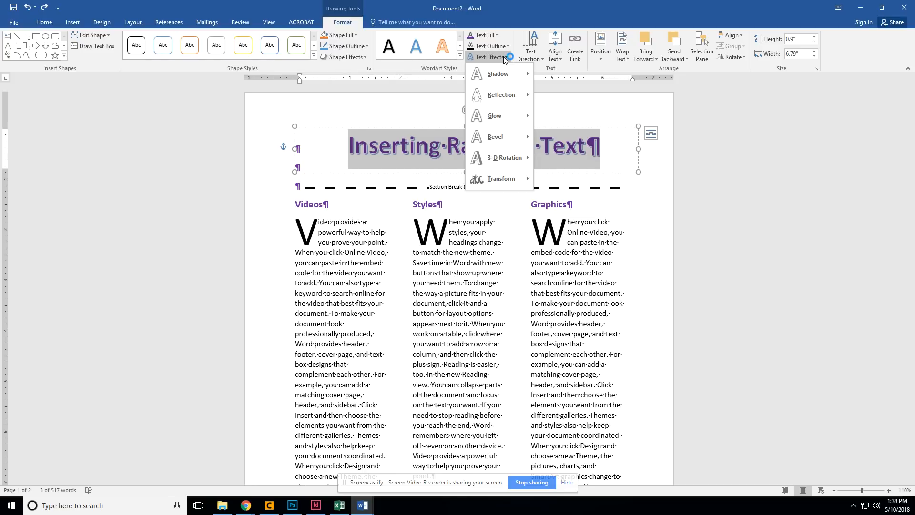
mouse_move(519, 67)
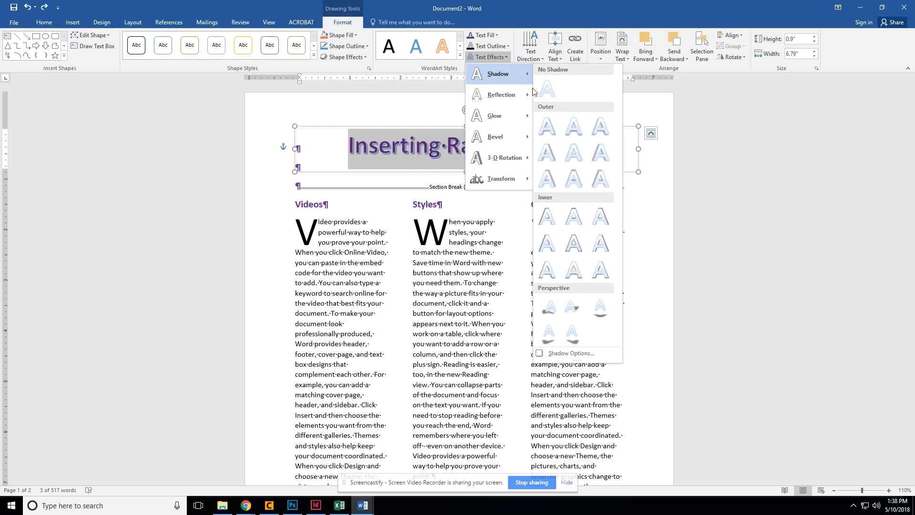
left_click(567, 353)
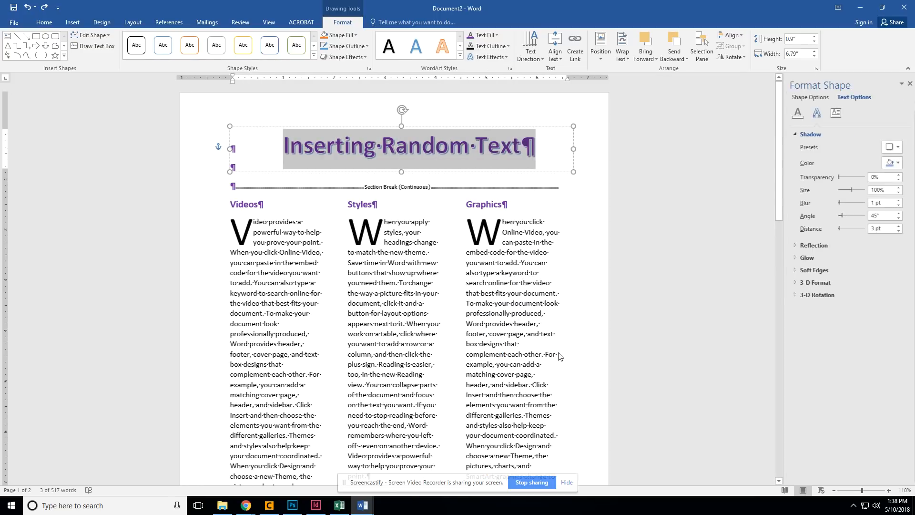
left_click(893, 147)
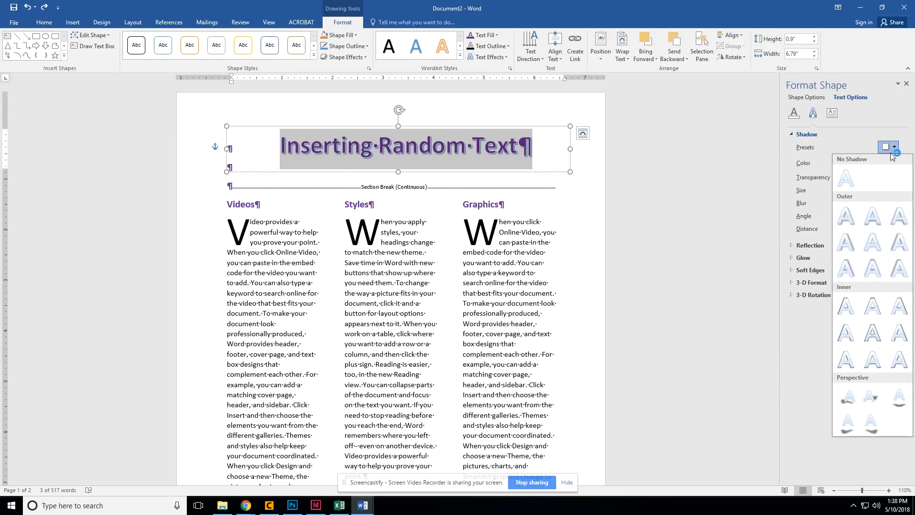
left_click(873, 265)
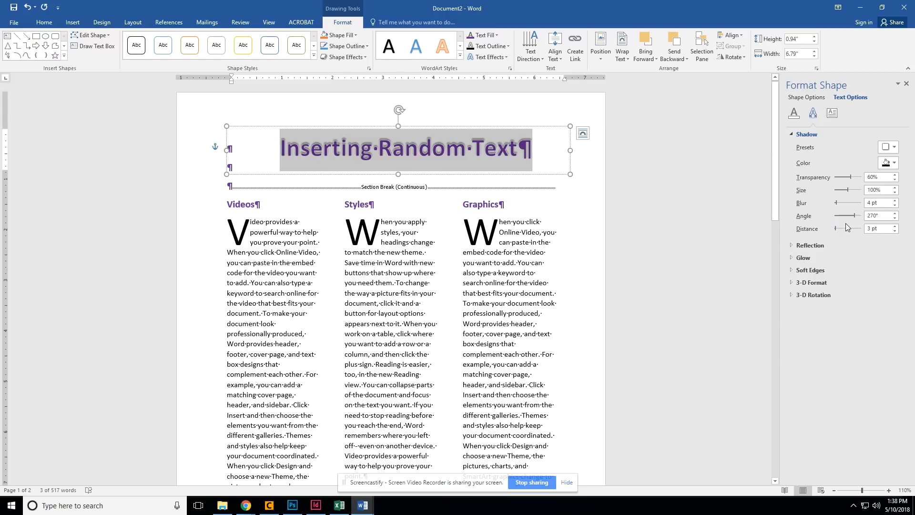
mouse_move(836, 227)
left_mouse_down()
mouse_move(848, 215)
mouse_move(839, 222)
left_mouse_up()
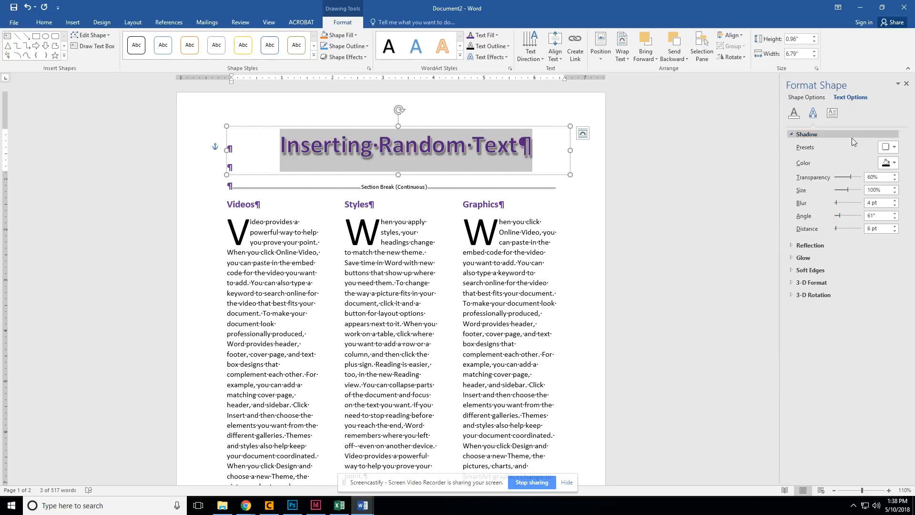
left_click(490, 57)
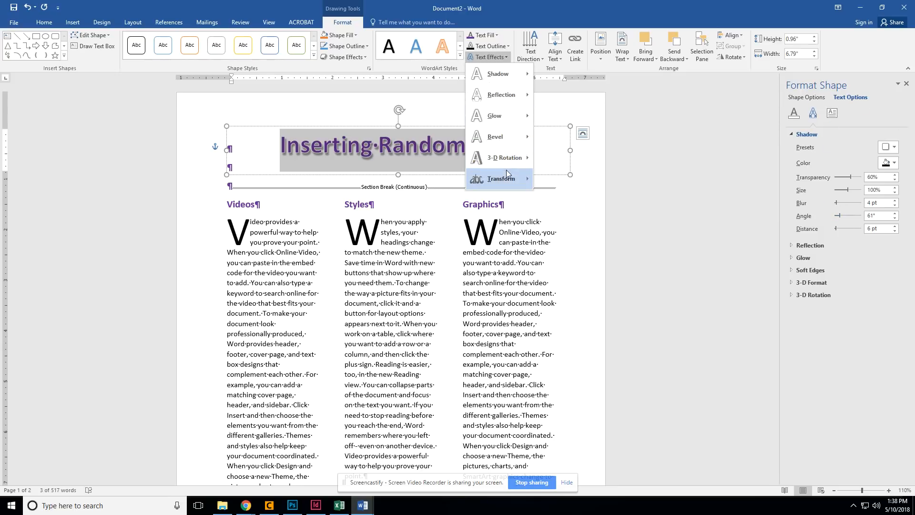
mouse_move(505, 158)
left_click(575, 411)
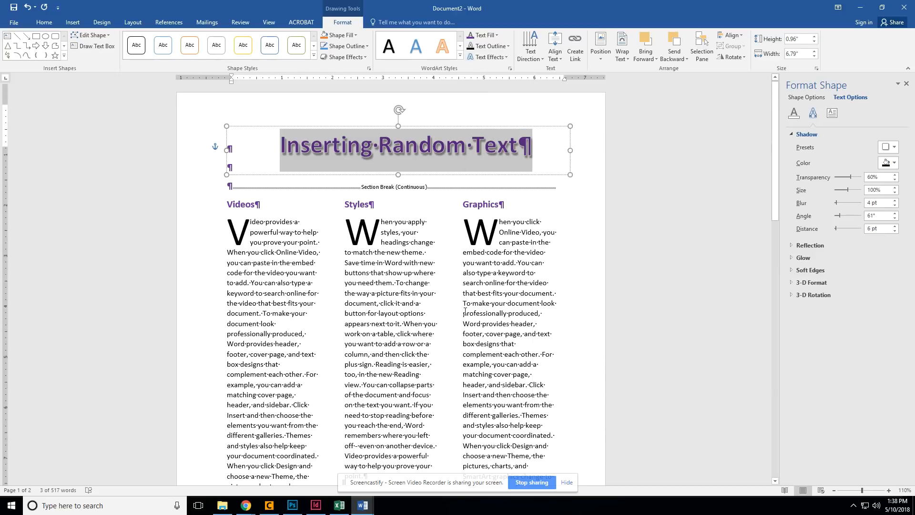
- Place the insertion point at the end of the first column's body text and search Bing's online pictures for "computers"
scroll(465, 312, "down", 5)
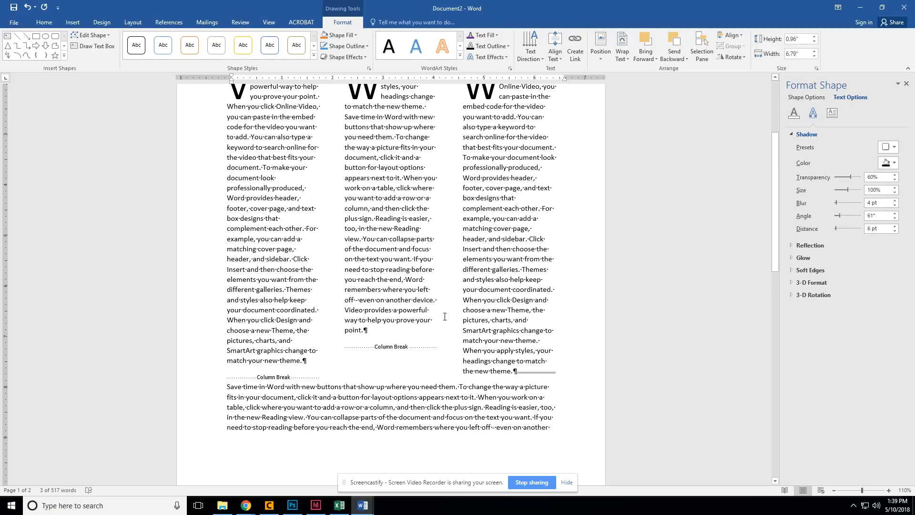
left_click(415, 310)
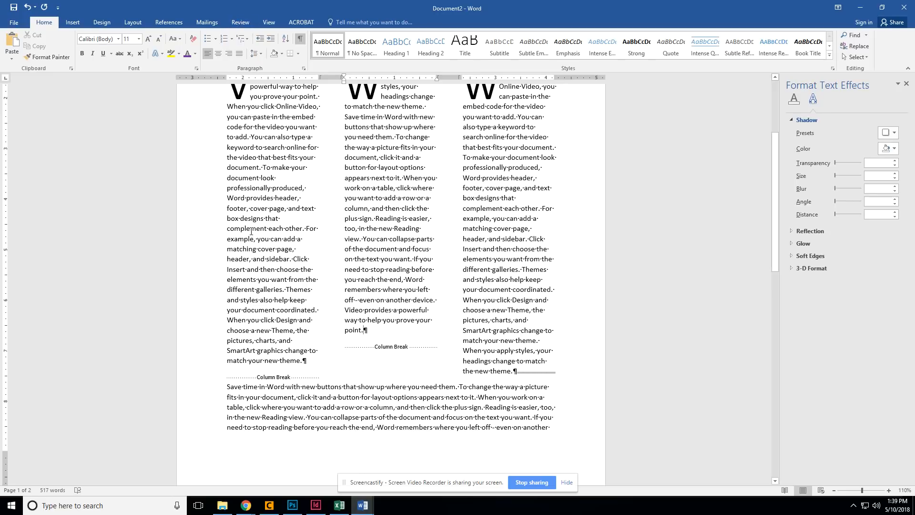
left_click(320, 357)
left_click(77, 23)
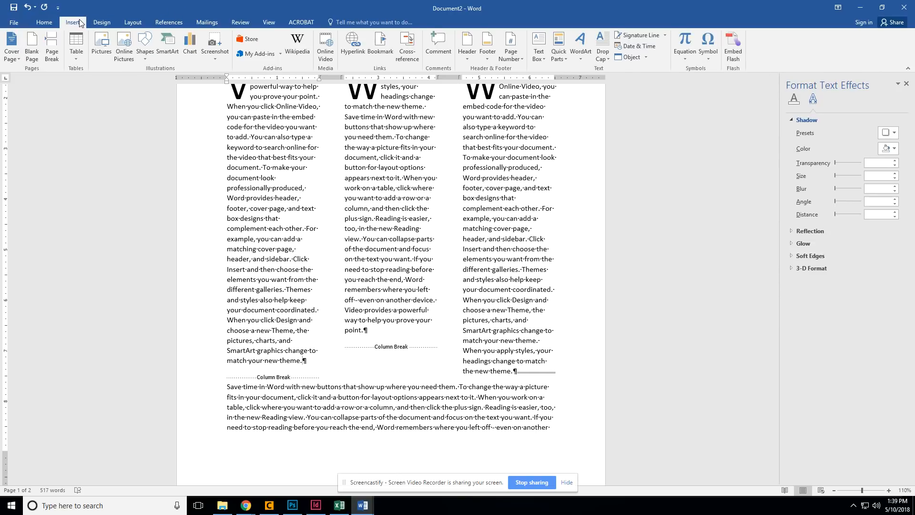
left_click(107, 49)
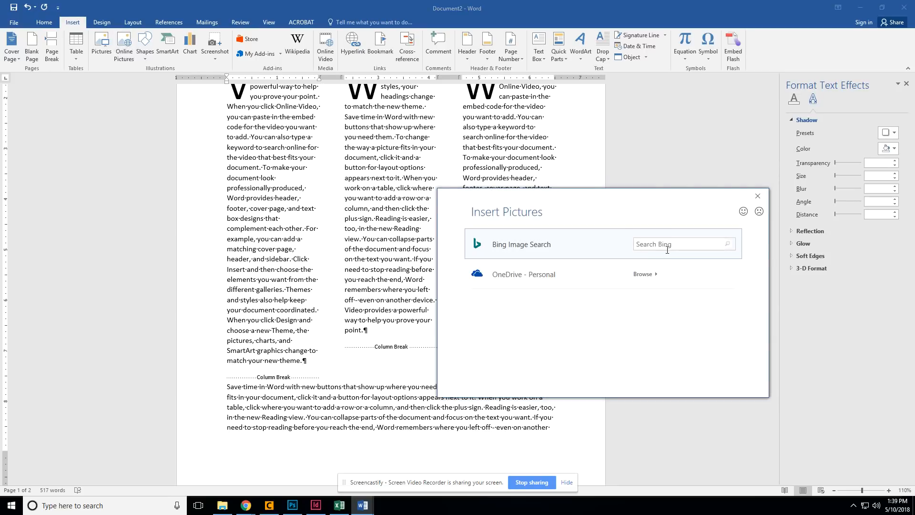
left_click(670, 244)
type("computers")
key("Return")
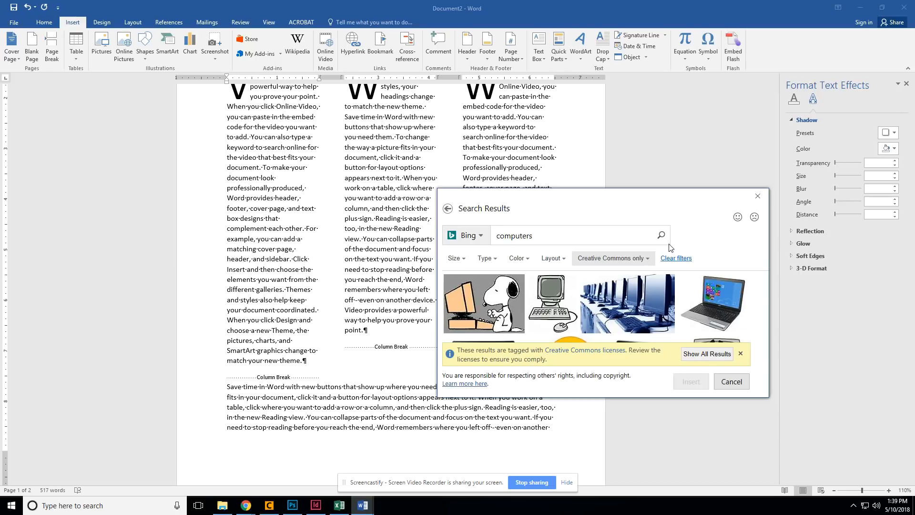
- Insert the cartoon picture of a gray desktop computer with keyboard and mouse from the image results
scroll(622, 286, "down", 3)
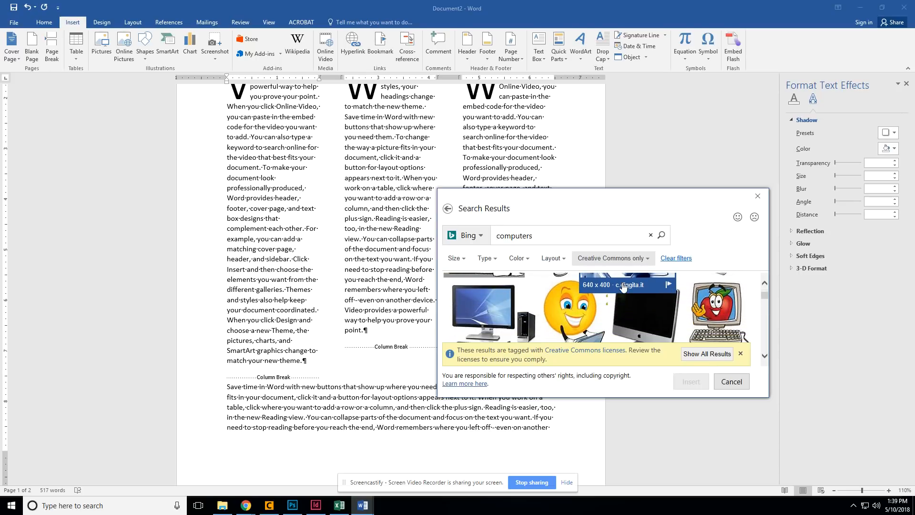
scroll(622, 286, "down", 5)
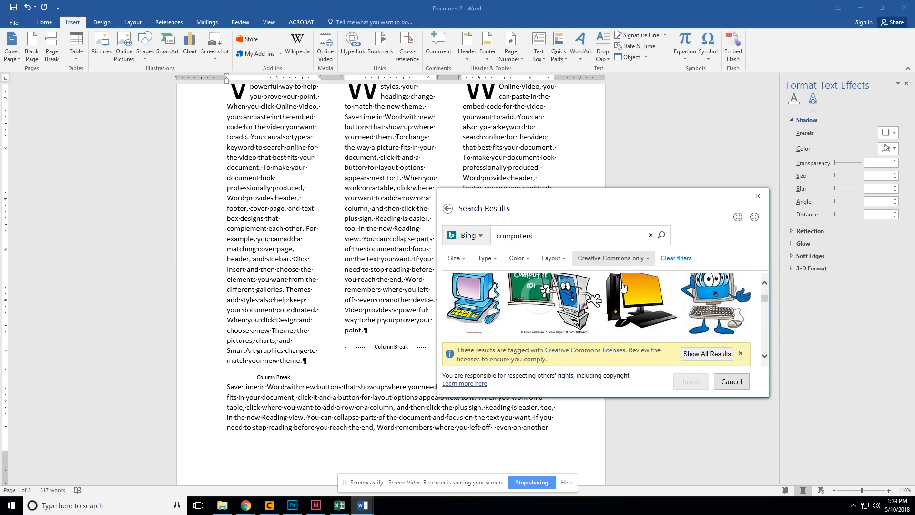
scroll(623, 286, "up", 4)
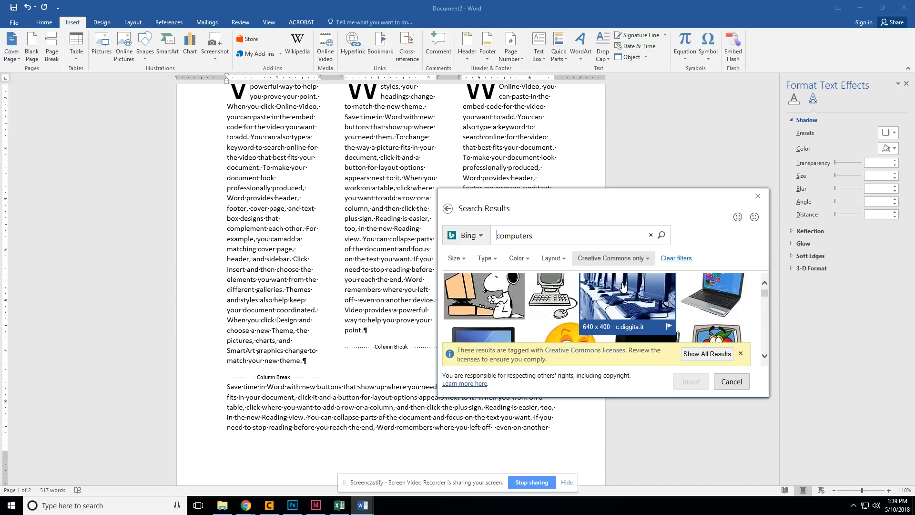
left_click(559, 301)
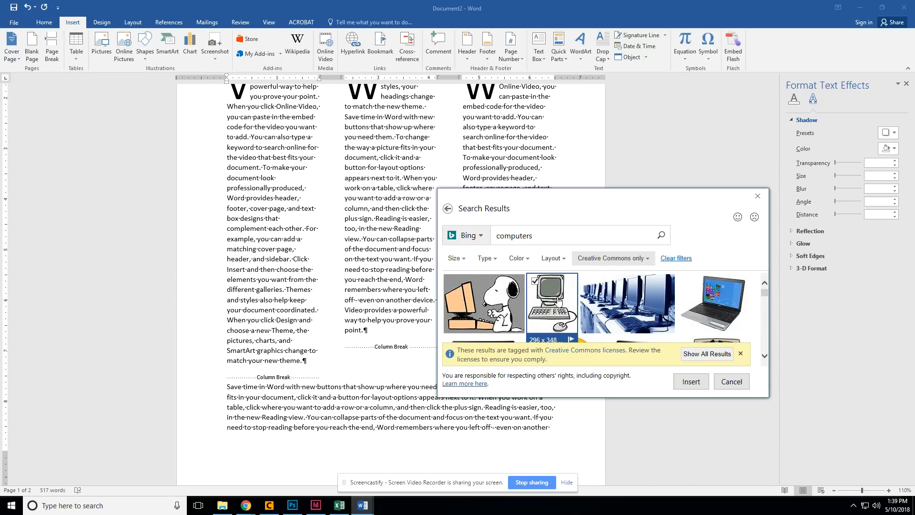
left_click(691, 383)
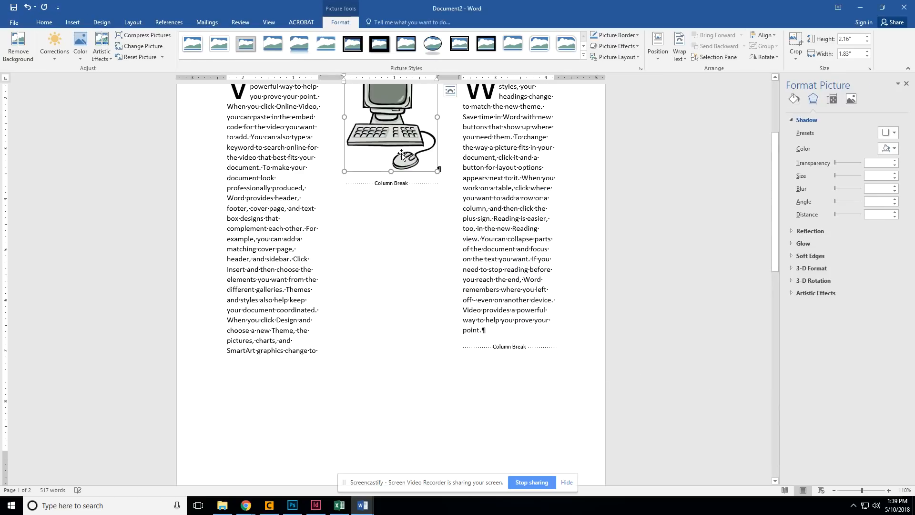
- Recolor the computer picture with the pale Washout variation and set its text wrapping to Behind Text
scroll(376, 165, "up", 4)
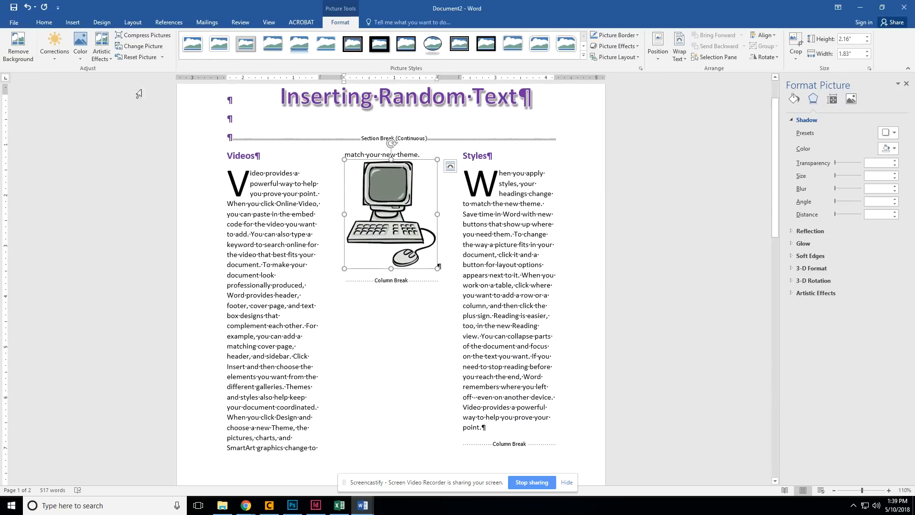
left_click(80, 56)
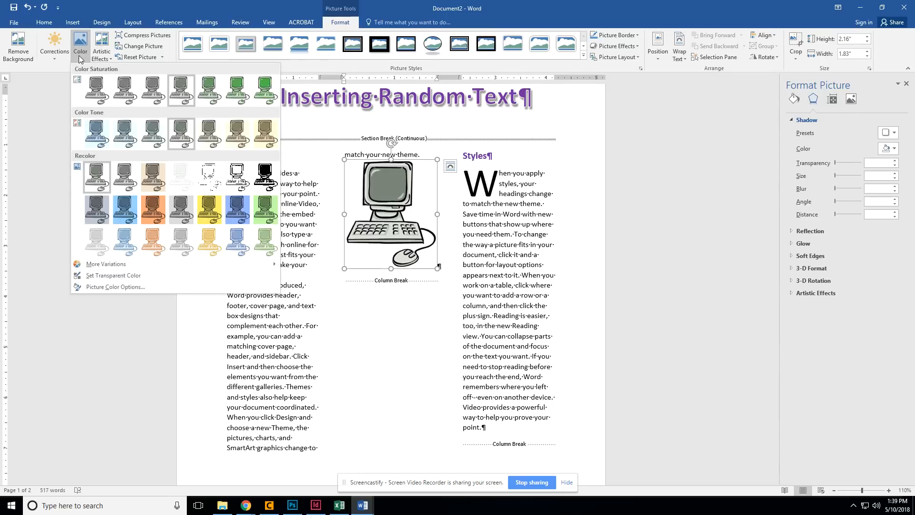
left_click(184, 179)
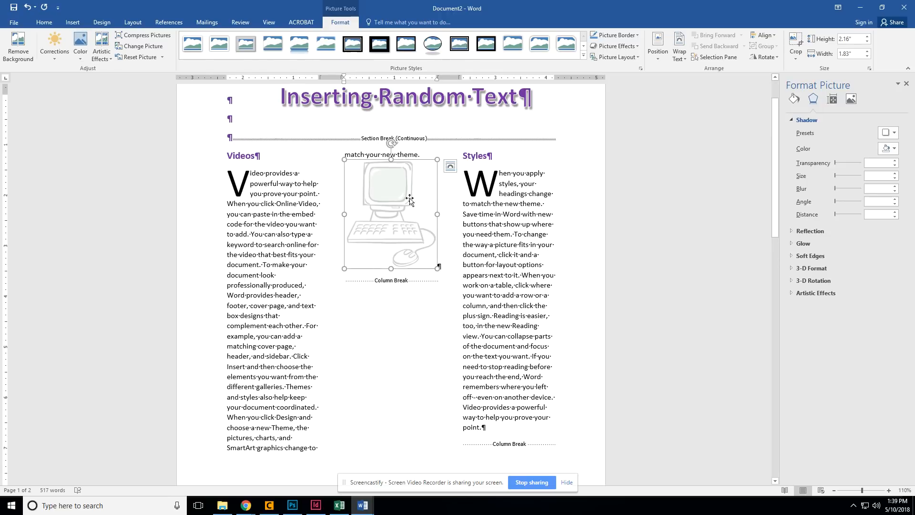
left_click(451, 167)
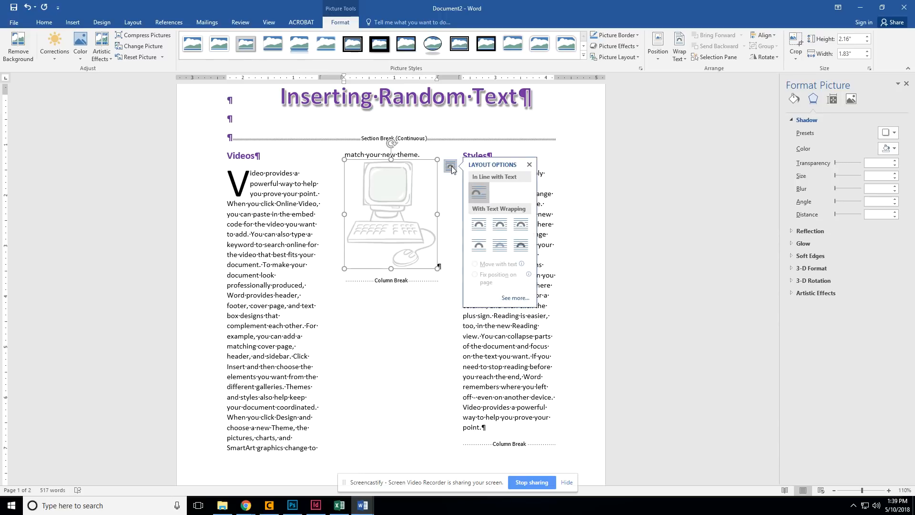
left_click(505, 249)
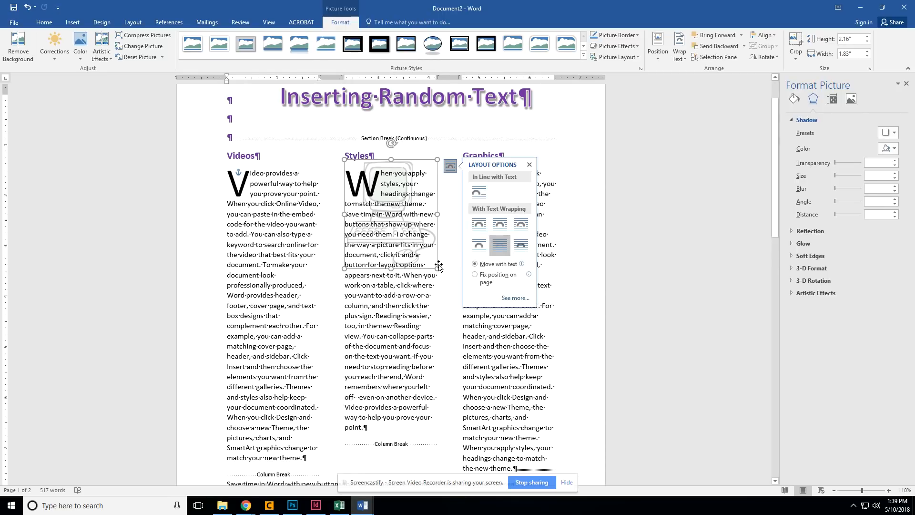
- Enlarge the computer picture to about 6.74" high by 5.74" wide and position it behind the three columns, just below the headings
left_click_drag(438, 267, 541, 390)
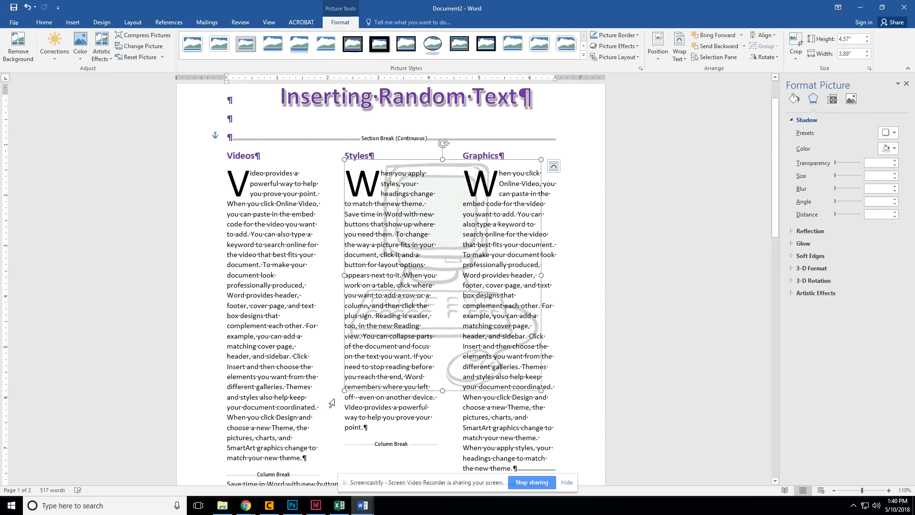
left_click_drag(343, 390, 250, 500)
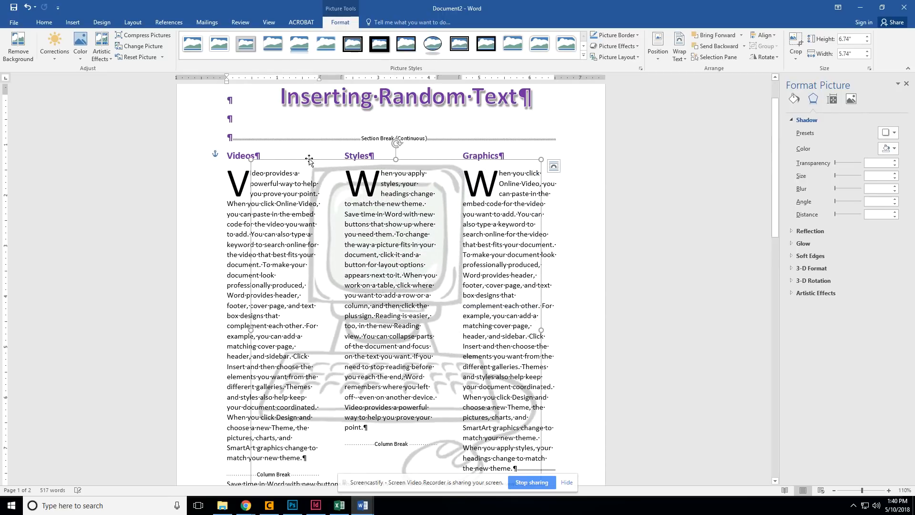
left_click_drag(307, 160, 293, 164)
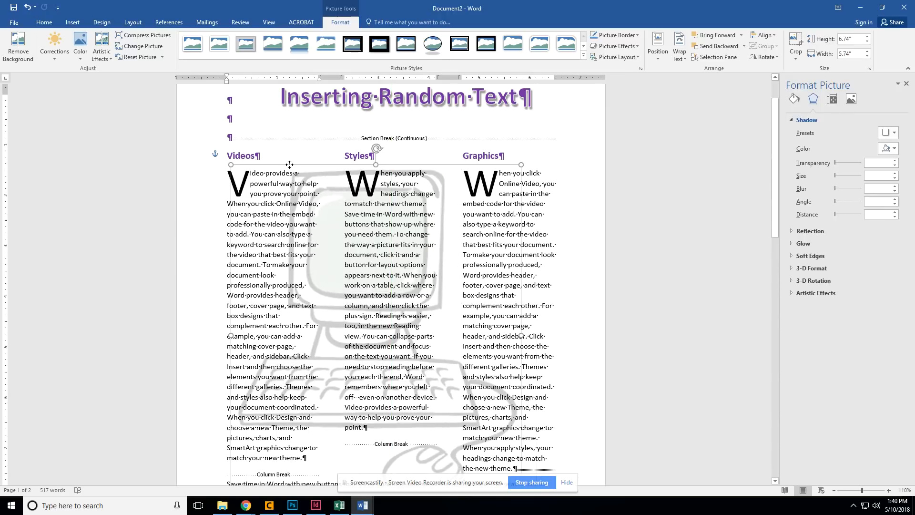
left_click(533, 150)
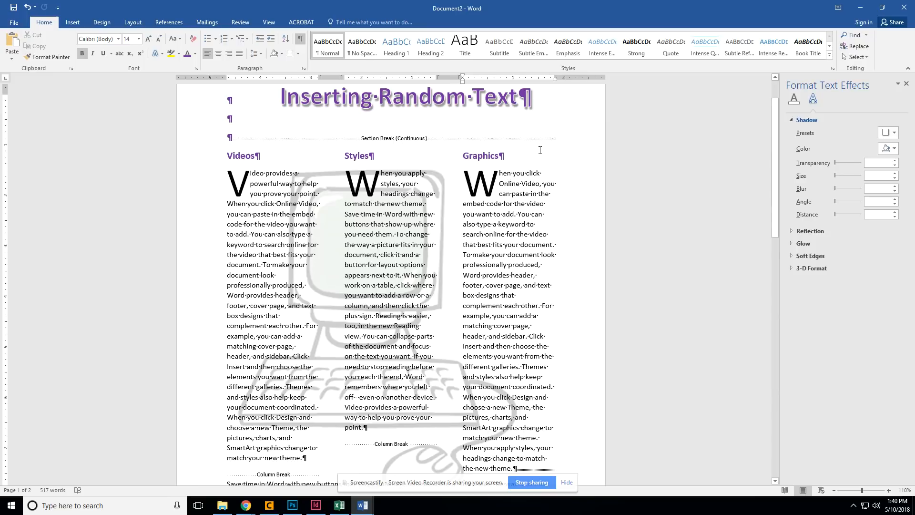
left_click(440, 200)
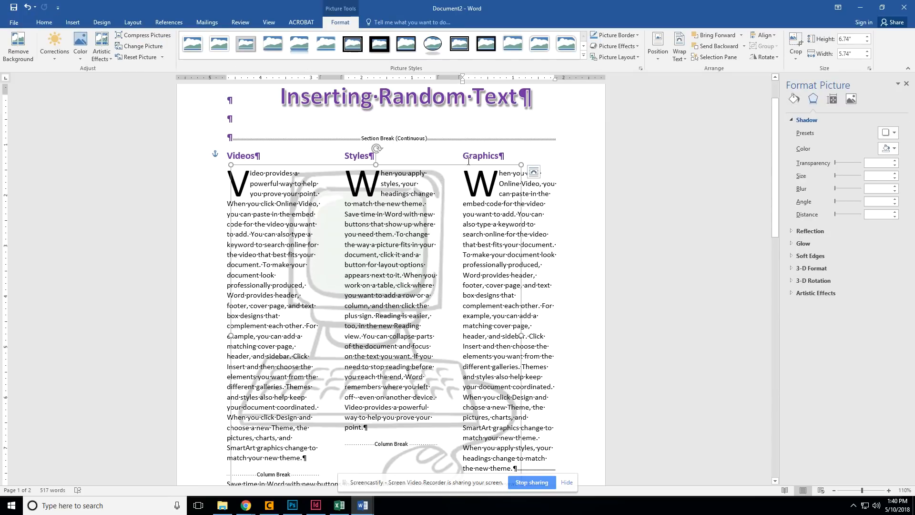
left_click(528, 154)
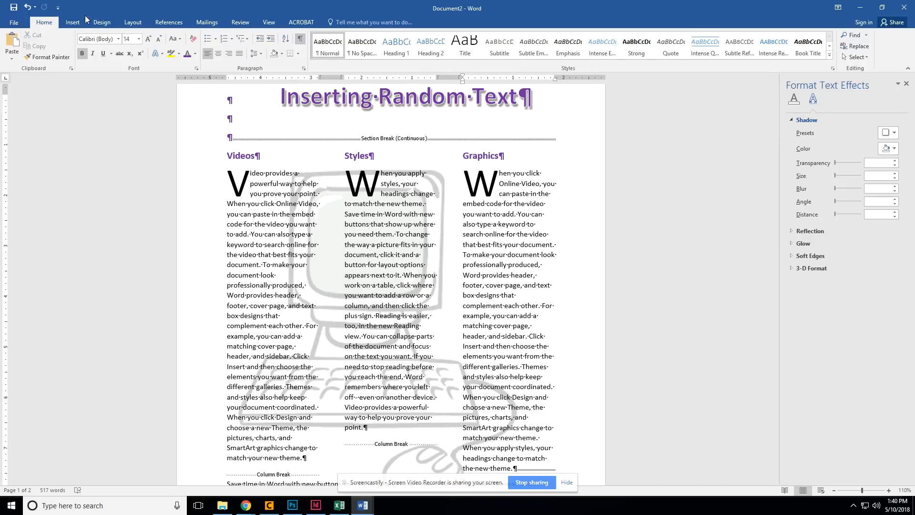
- Draw a text box about 3.41" high by 1.42" wide between the second and third columns and give it Square text wrapping
left_click(72, 23)
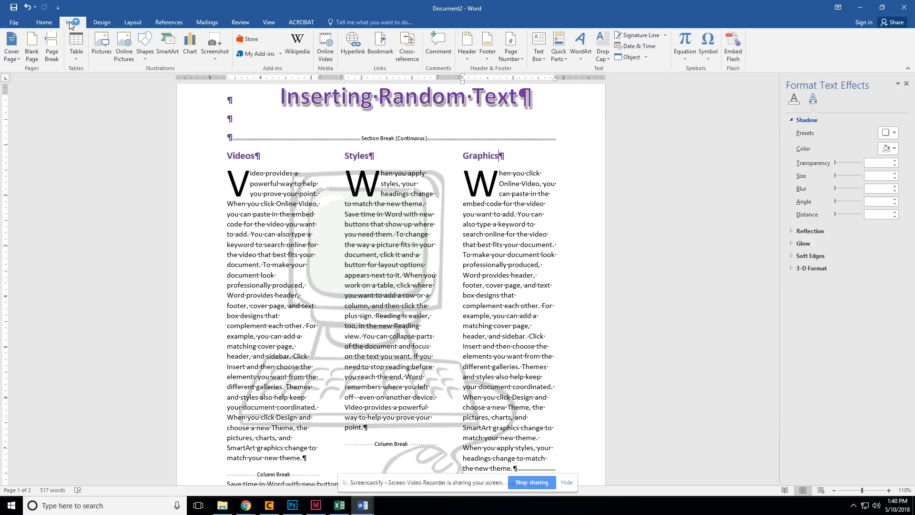
left_click(545, 58)
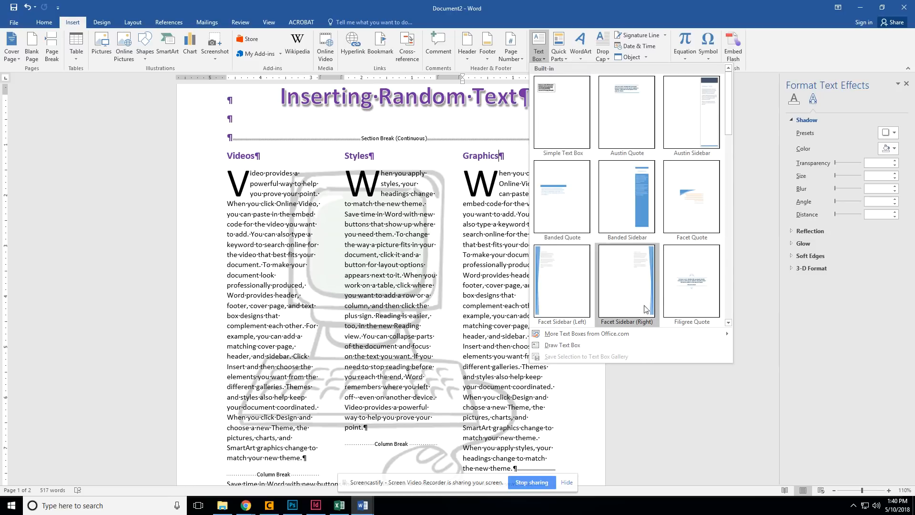
left_click(564, 346)
left_click_drag(416, 219, 484, 383)
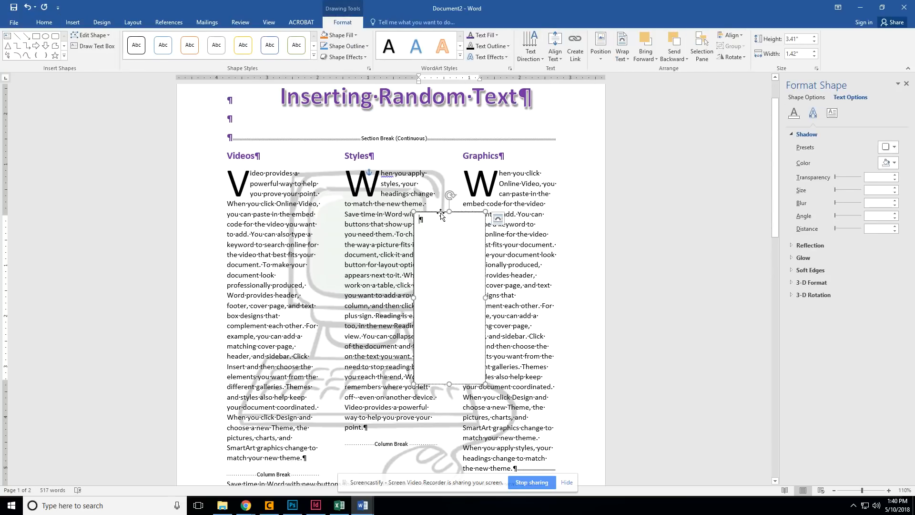
left_click(498, 218)
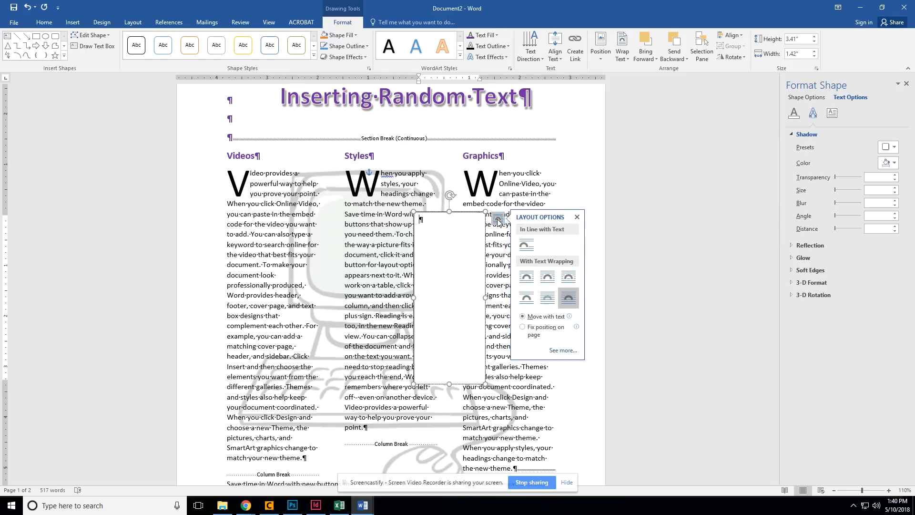
left_click(527, 277)
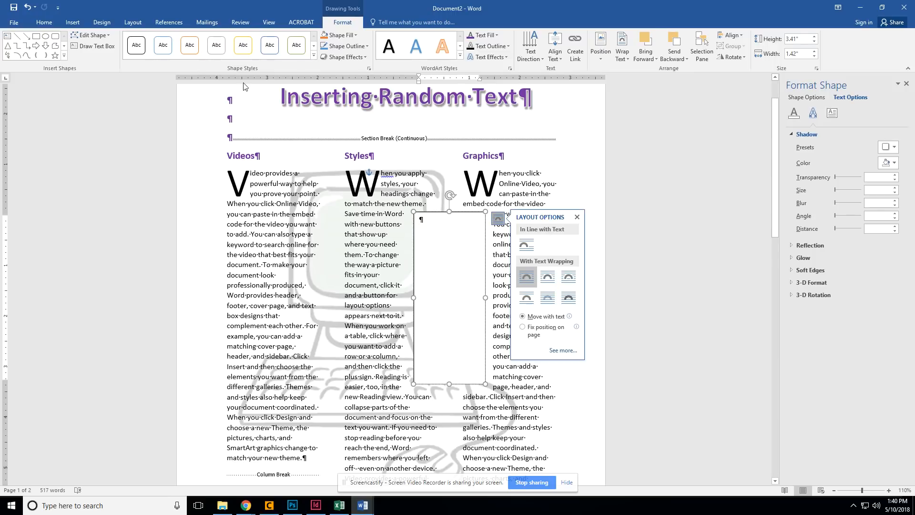
- Try a blue paragraph shading inside the text box, and undo it
left_click(43, 23)
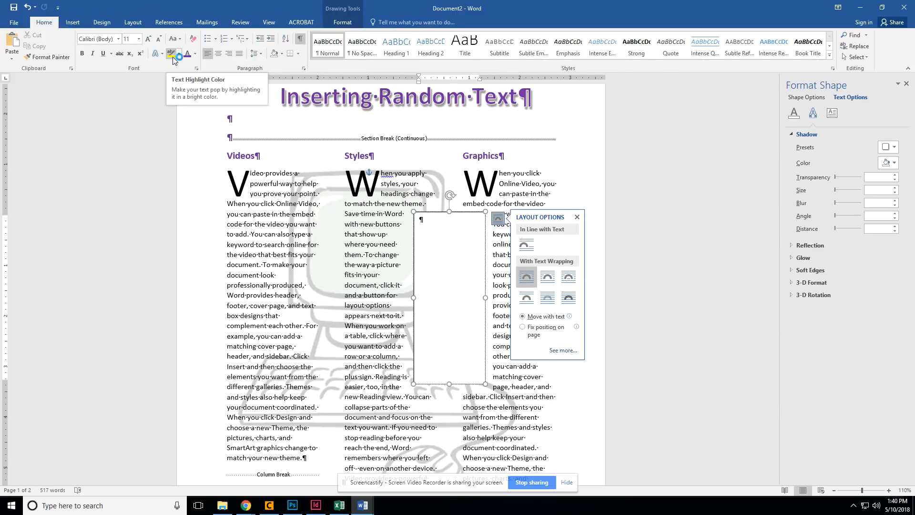
left_click(282, 53)
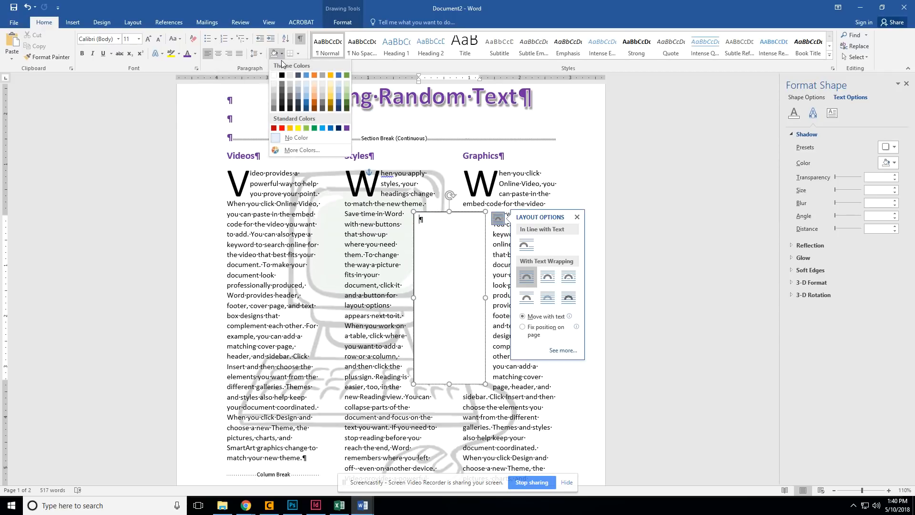
left_click(306, 96)
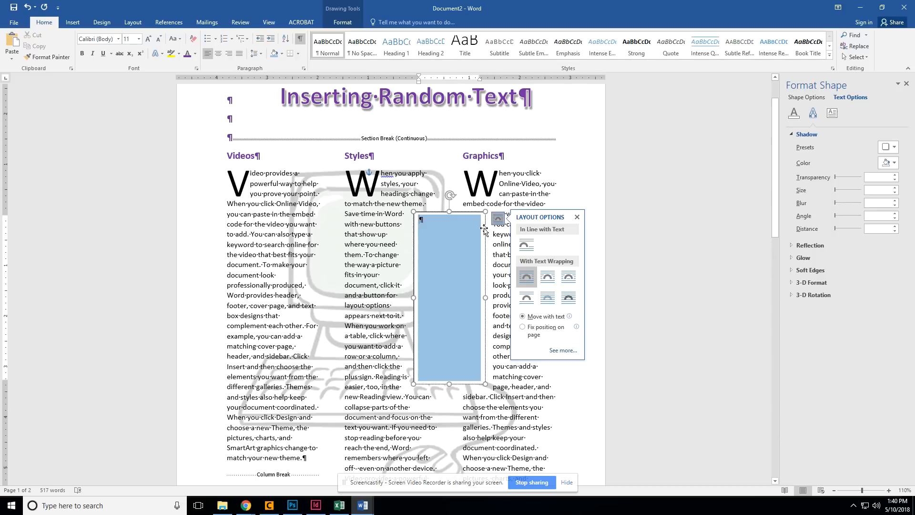
key("ctrl+z")
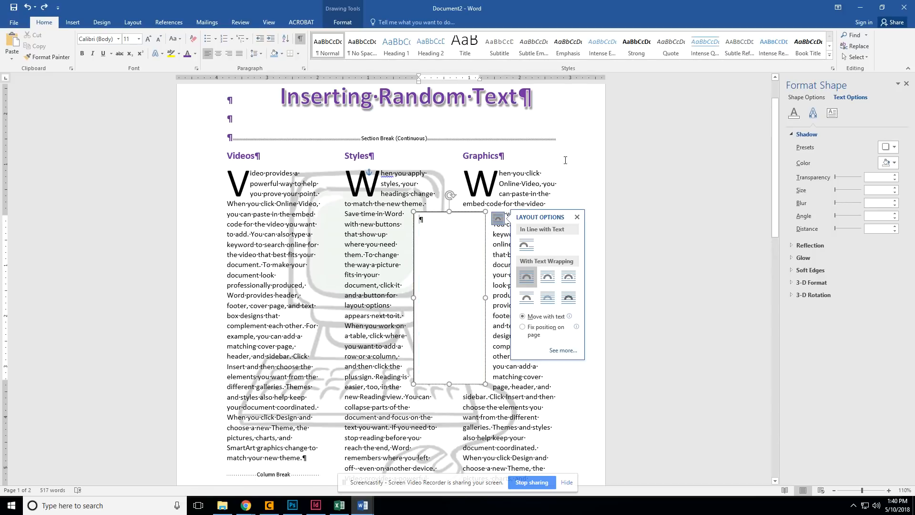
- Give the text box a light blue shape fill and remove its outline
left_click(343, 22)
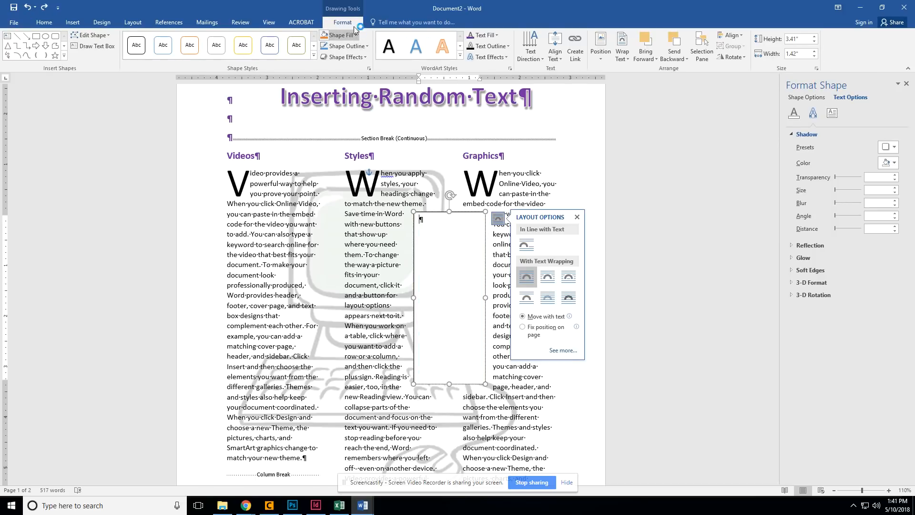
left_click(350, 36)
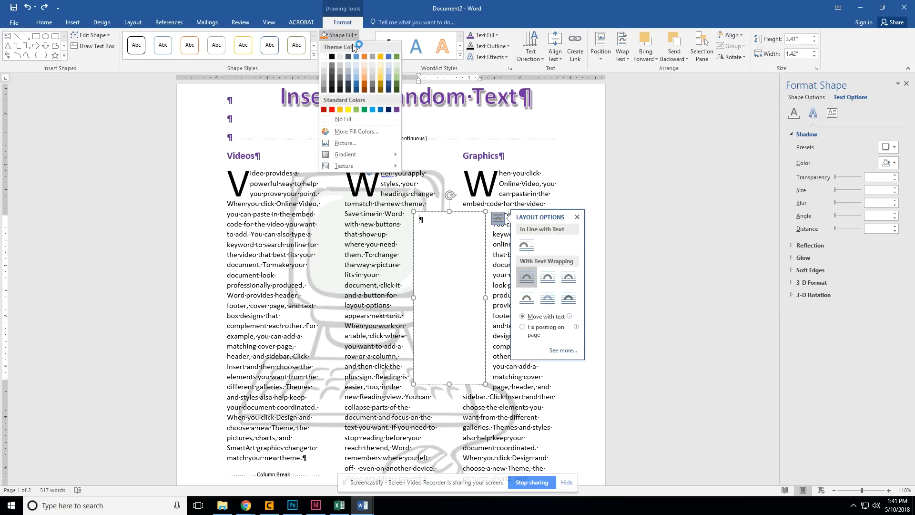
left_click(356, 73)
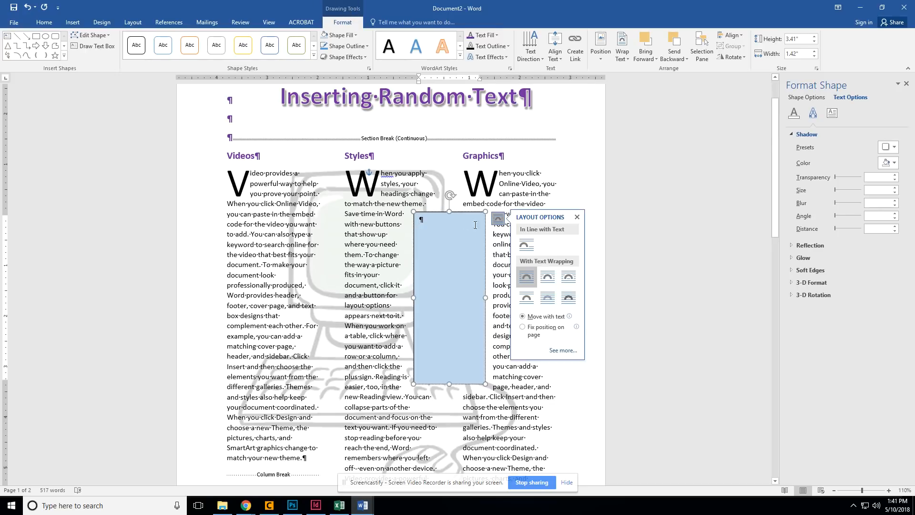
left_click(361, 45)
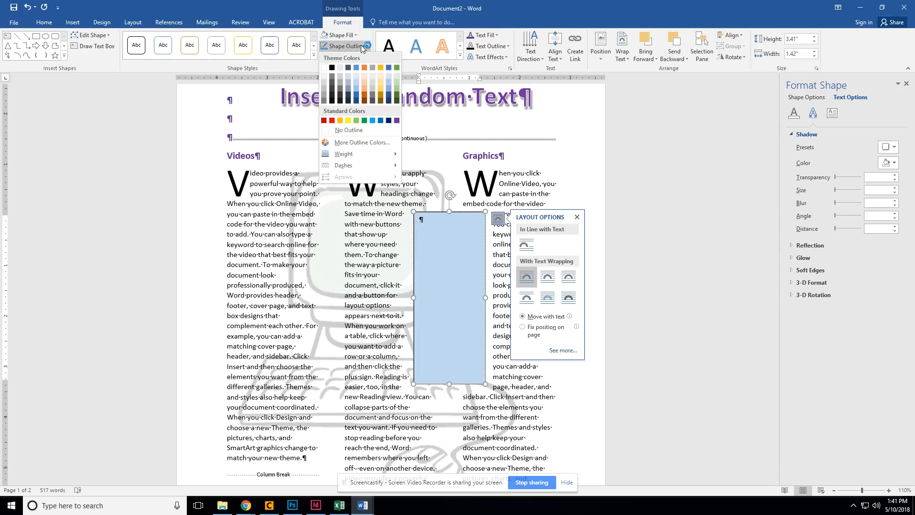
left_click(345, 128)
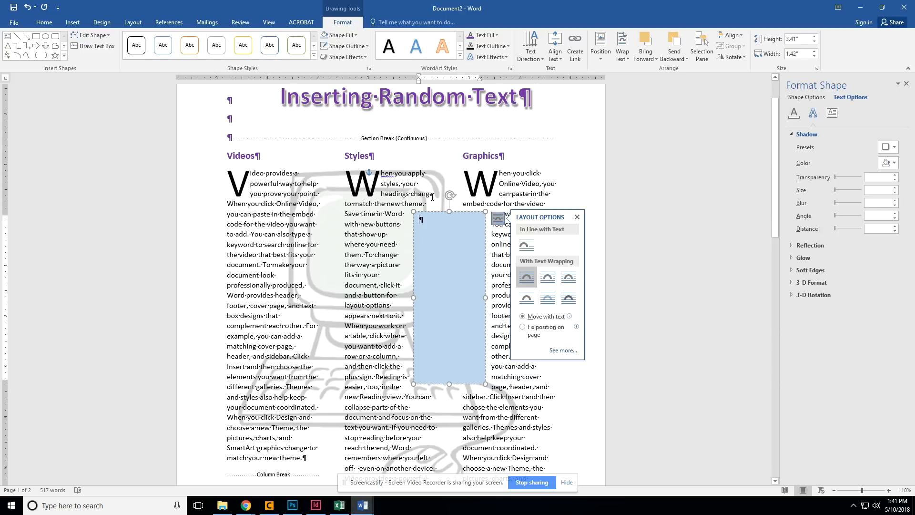
- Fill the text box with placeholder text "Kjfkjds salkfjsdk skljfaskdjf sdfjklsaflkj safjsalfjsljf lsajfsjadf asdfjsalfj asljf"
left_click(433, 219)
type("Kifkids salkfjsdk")
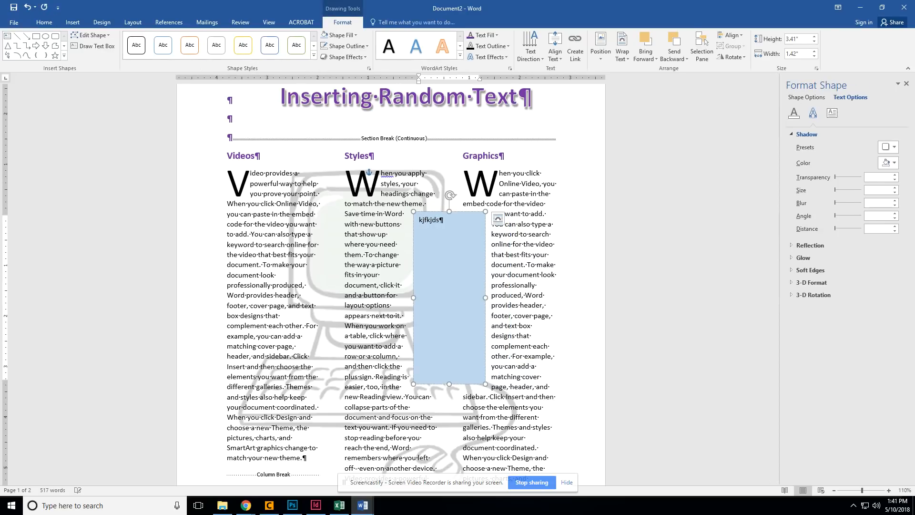
type(" skljfaskdjf sdfjklsaflkj safjsa")
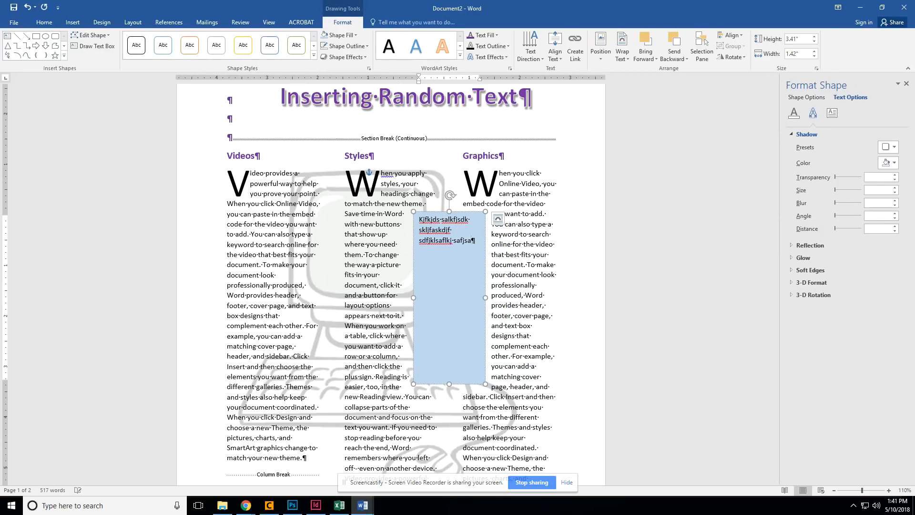
type("lfjsljf lsajfsjadf asdfjsalfj asljf")
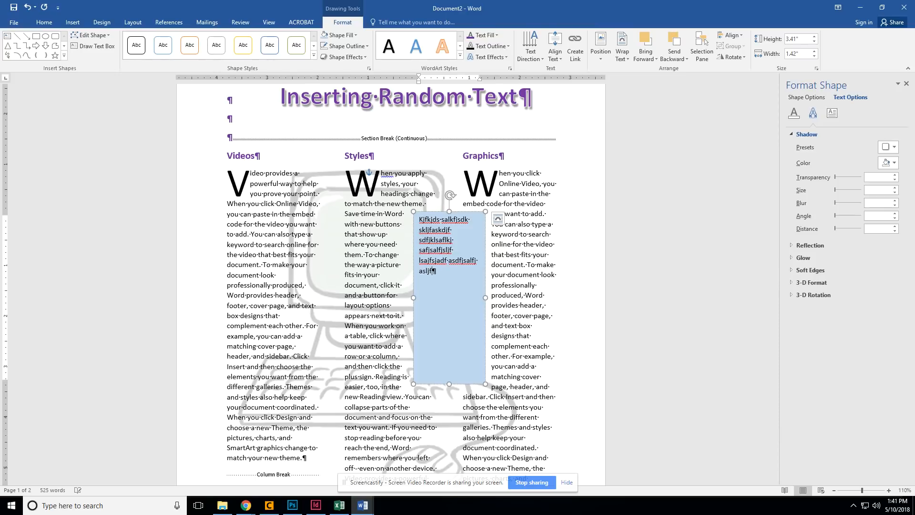
- Place the insertion point in the first column's body text and open the page margin presets
left_click(834, 490)
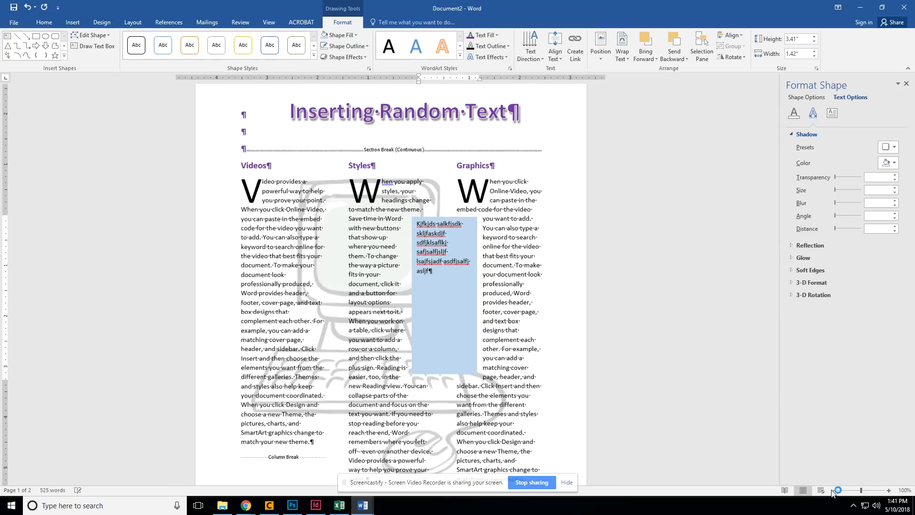
left_click(834, 491)
left_click(834, 490)
left_click(834, 490)
left_click(834, 490)
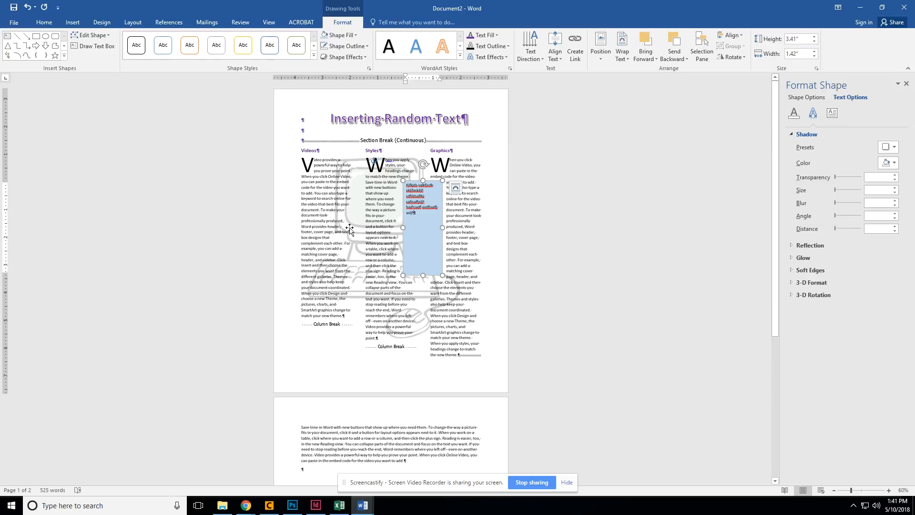
left_click(132, 22)
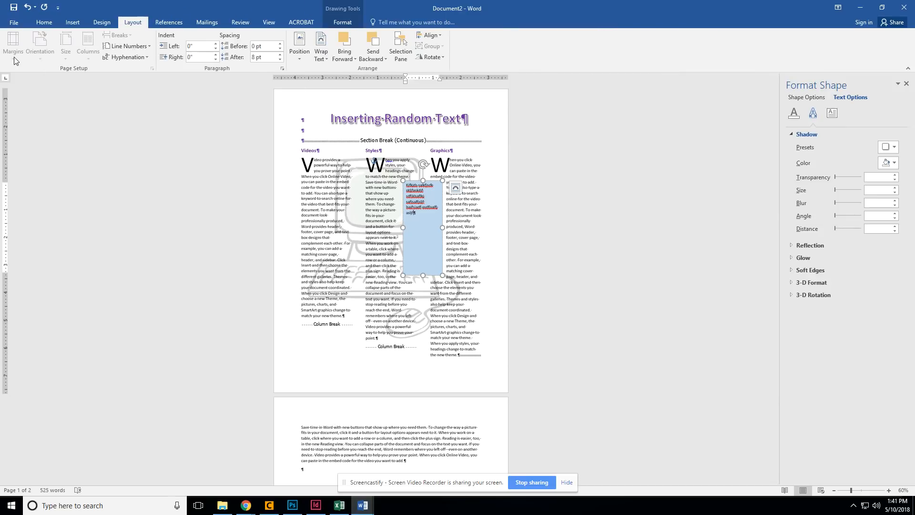
left_click(335, 190)
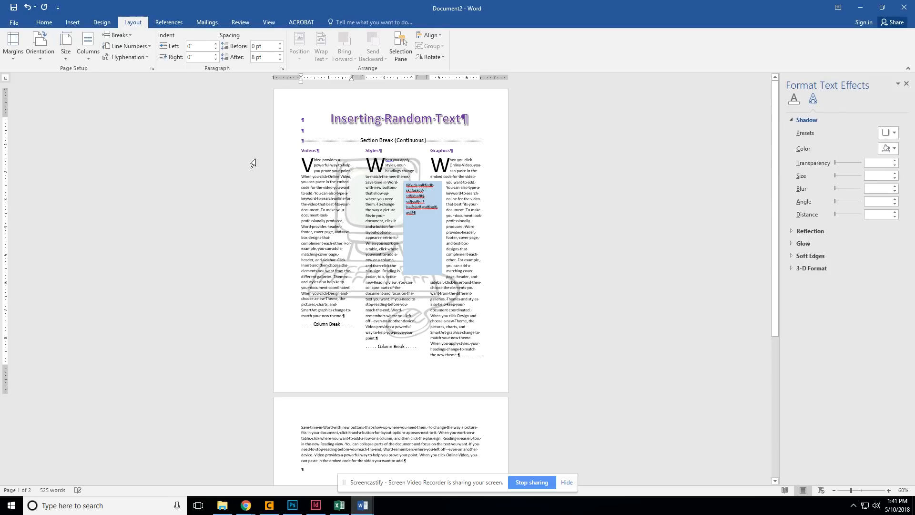
left_click(12, 58)
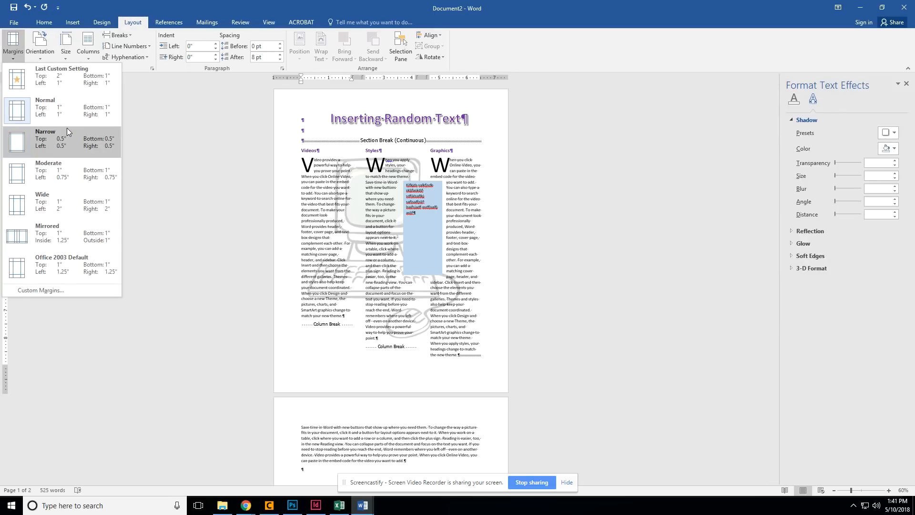